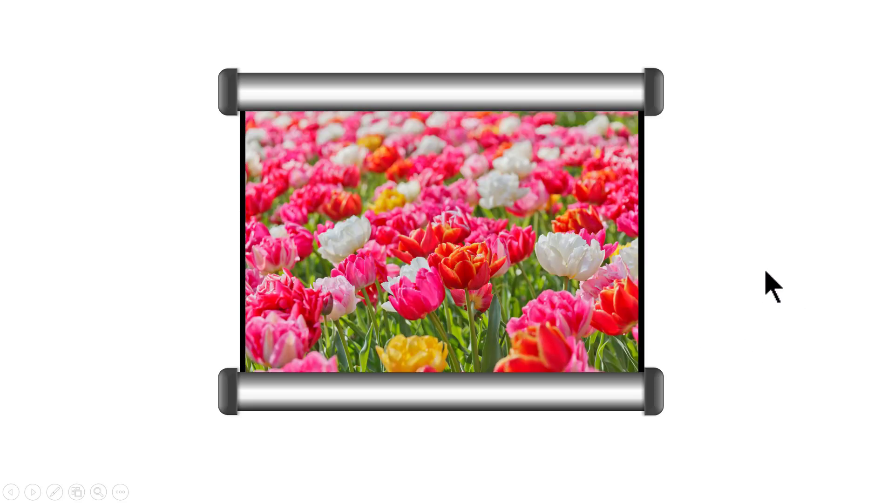
Step: Advance the scrolling-pictures slideshow demo to the red tulip, then end the show
click(767, 274)
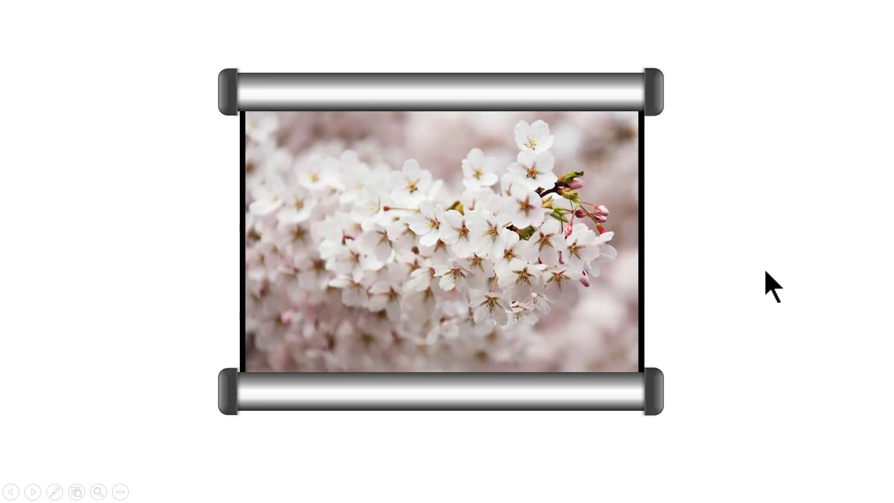
click(767, 274)
click(765, 272)
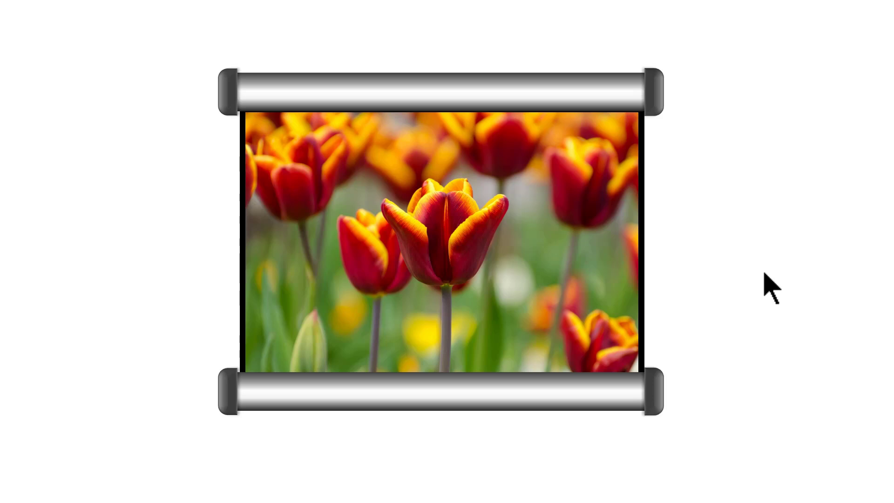
key(Escape)
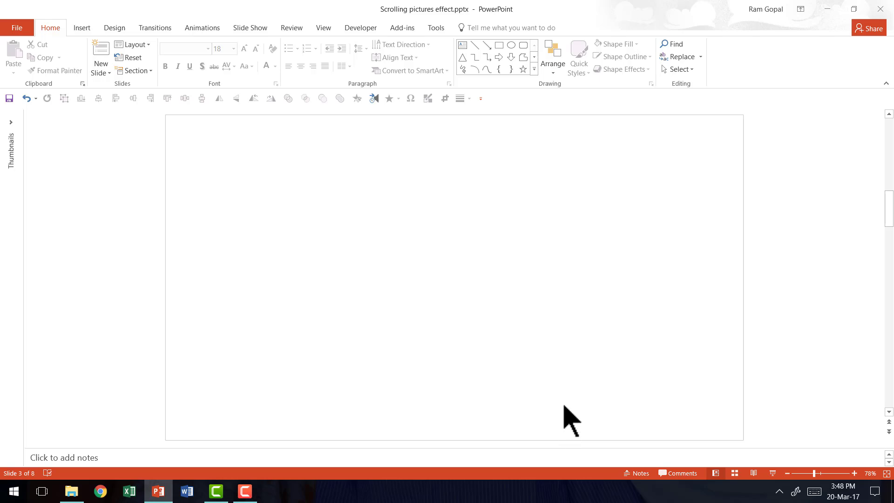
Step: Draw a large rectangle on slide 3 and shift it slightly up and left
click(534, 69)
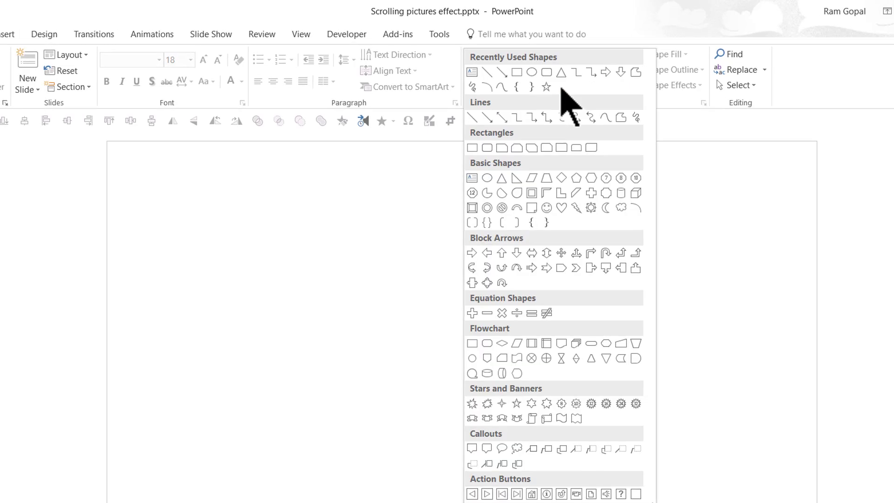
click(472, 148)
mouse_move(312, 238)
mouse_down()
mouse_move(635, 481)
mouse_move(663, 489)
mouse_up()
drag(527, 327, 506, 322)
Step: Add a thin bar across the rectangle's top and copy it to the bottom edge
click(560, 85)
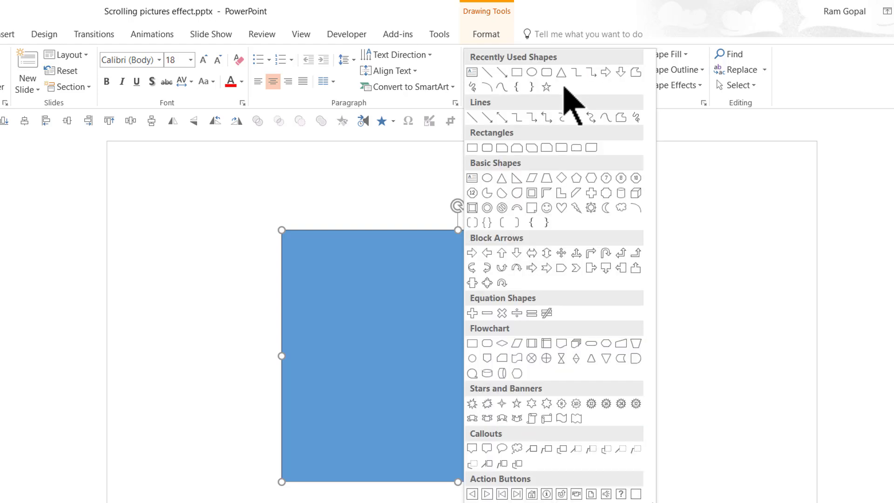
click(472, 148)
drag(271, 218, 652, 235)
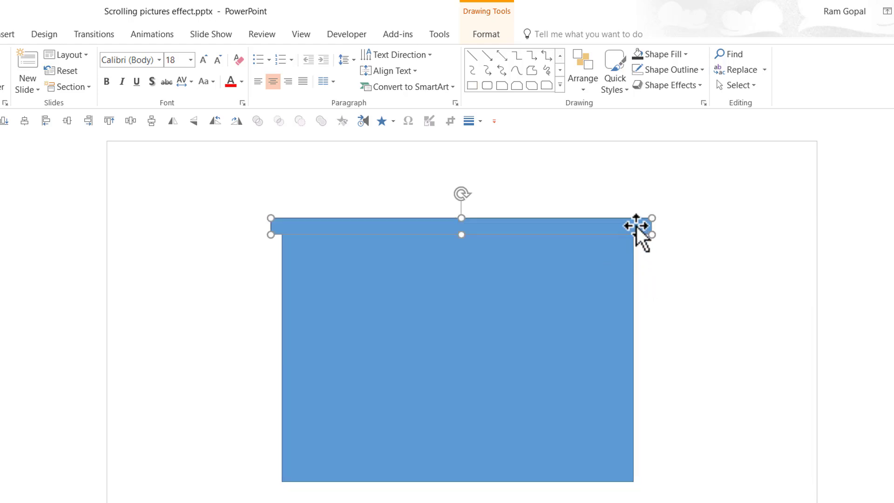
mouse_move(637, 227)
mouse_down()
mouse_move(627, 485)
mouse_move(639, 493)
mouse_up()
click(698, 498)
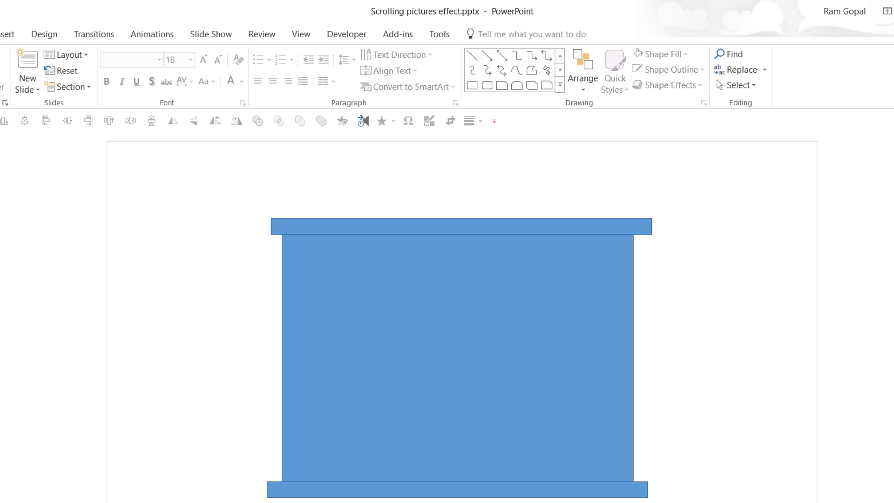
Step: Fill the large rectangle between the bars dark grey and remove its outline
click(540, 326)
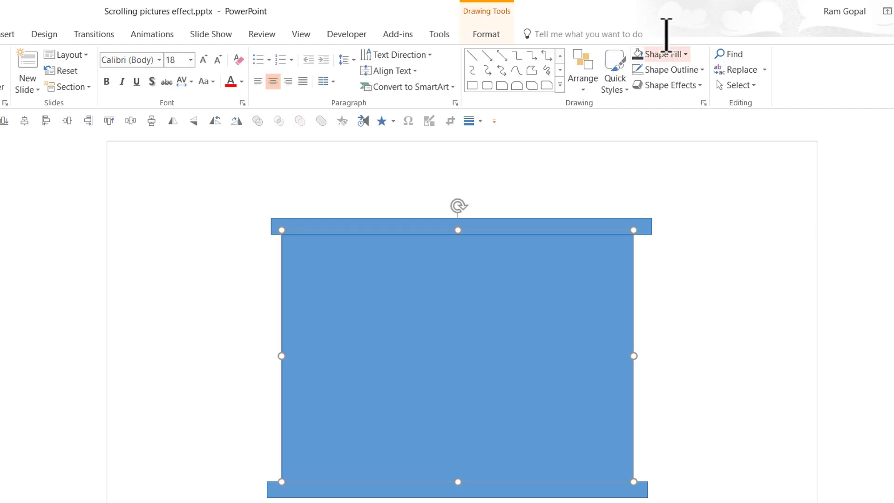
click(663, 55)
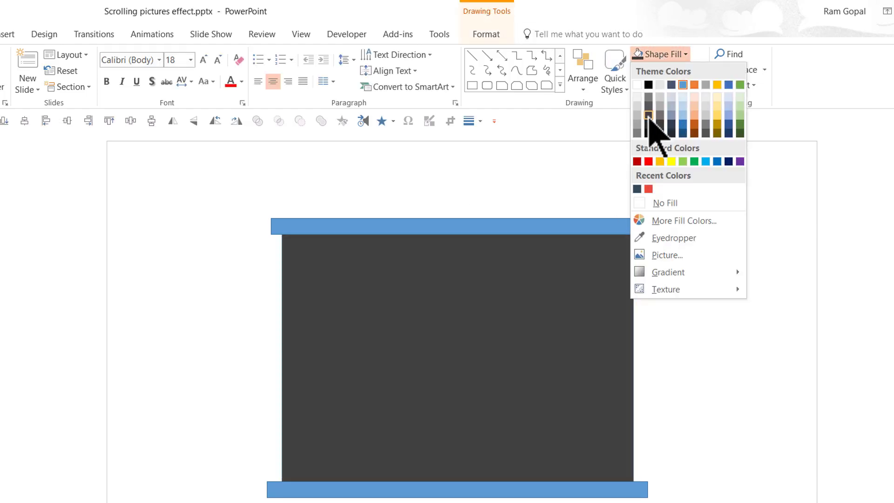
click(649, 117)
click(670, 70)
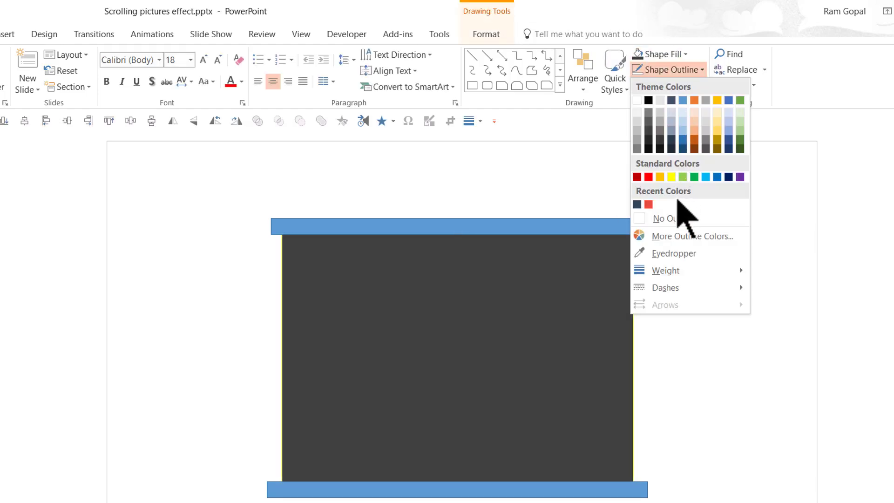
click(686, 226)
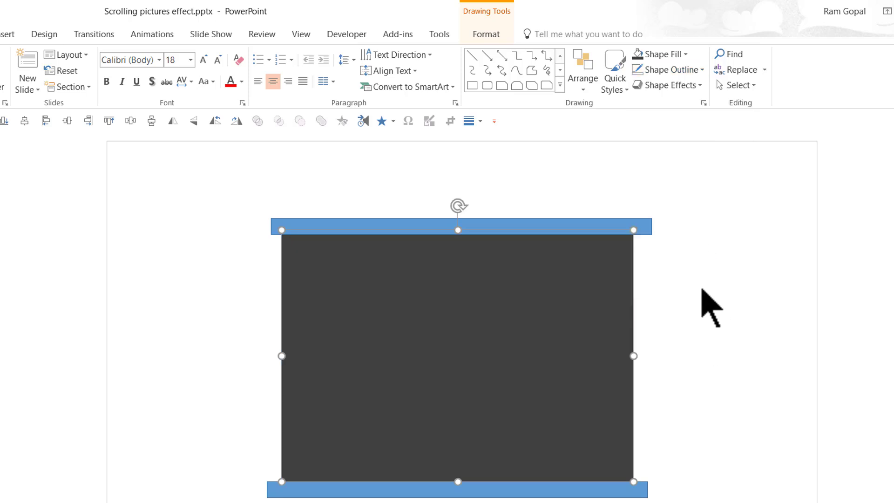
click(204, 209)
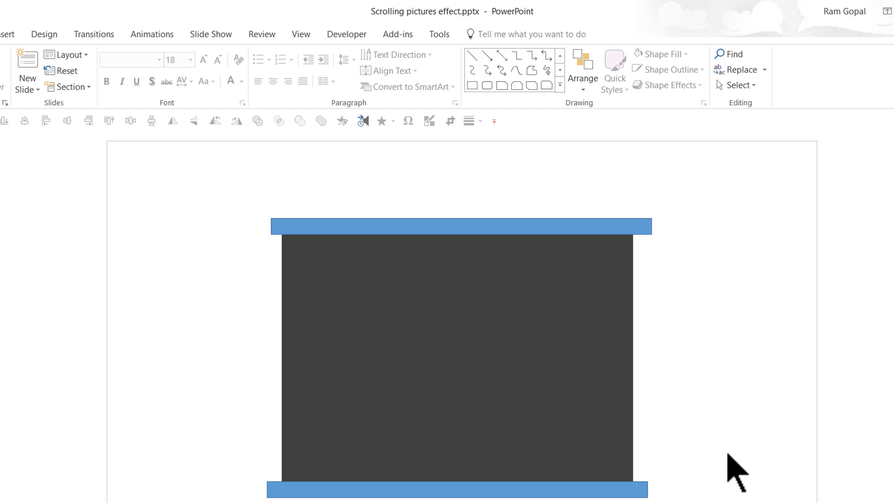
Step: Draw an outline-free rectangle inside the dark frame
click(559, 85)
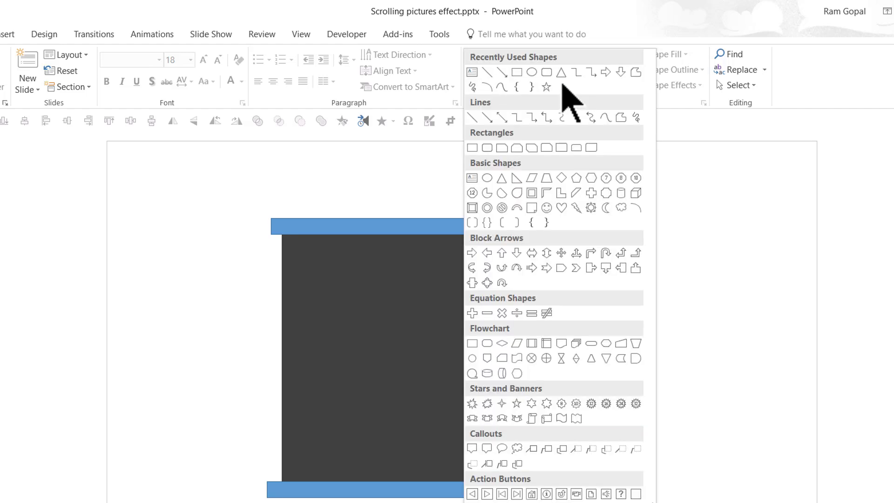
click(472, 148)
mouse_move(292, 249)
mouse_down()
mouse_move(317, 286)
mouse_move(579, 455)
mouse_move(619, 465)
mouse_up()
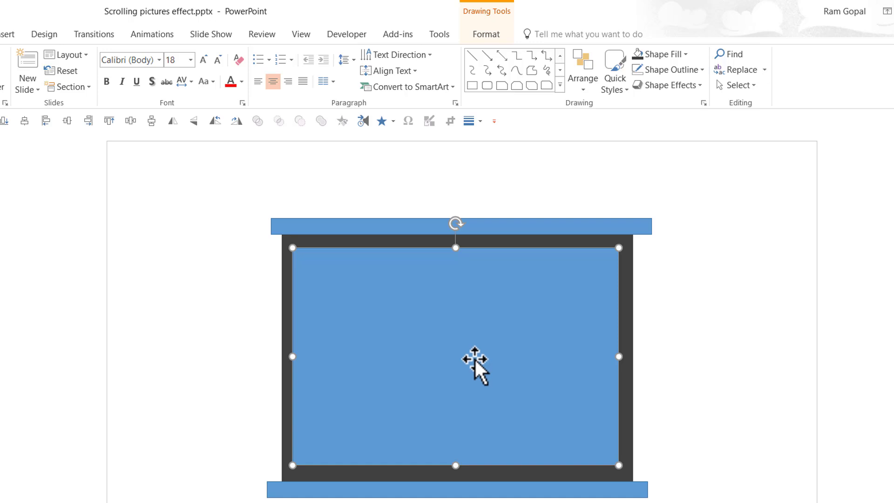
click(691, 70)
click(672, 219)
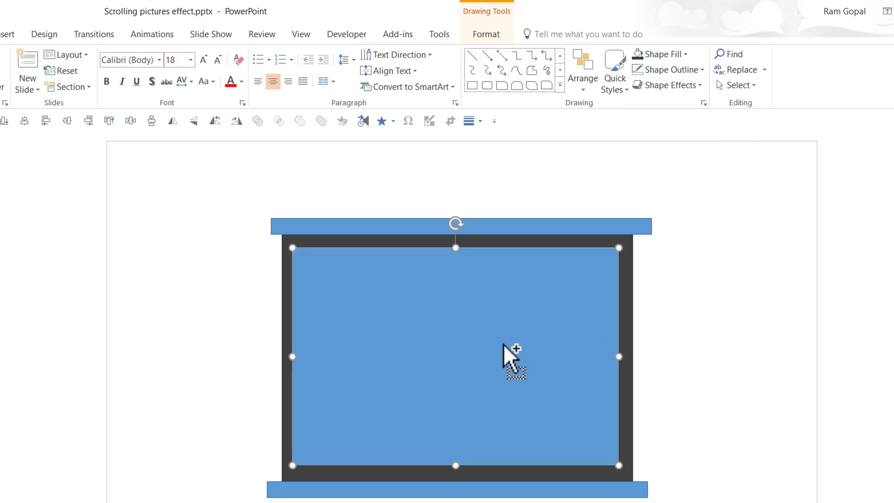
Step: Duplicate the inner rectangle and place the two copies left of the frame
key(ctrl+d)
key(ctrl+d)
drag(498, 346, 126, 255)
drag(361, 326, 4, 393)
click(493, 318)
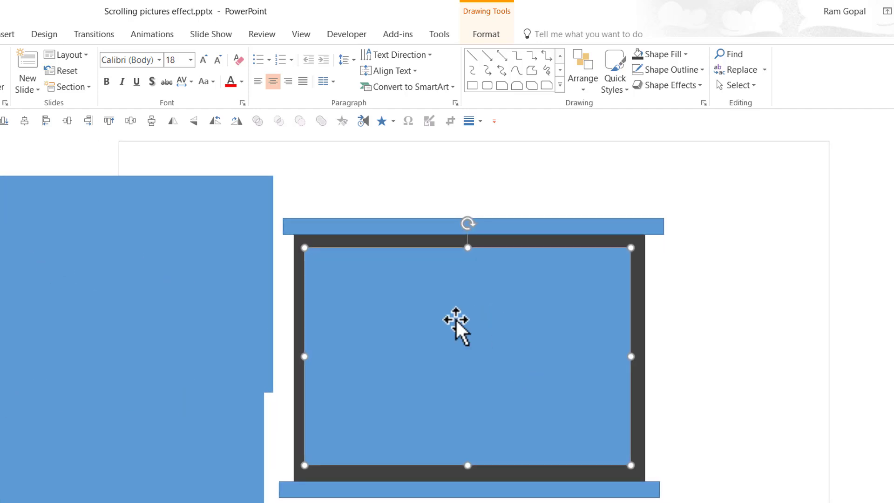
Step: Fill the inner rectangle with the blue flower picture via Format Shape
right_click(552, 319)
click(621, 312)
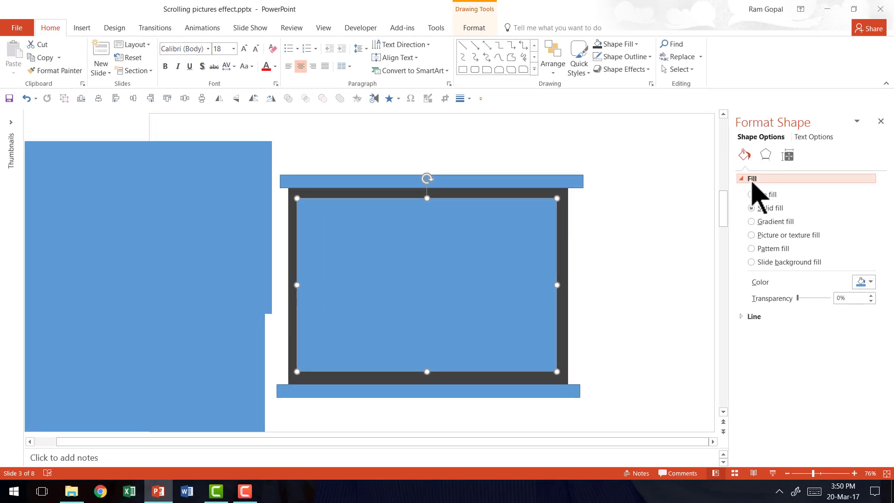
click(766, 237)
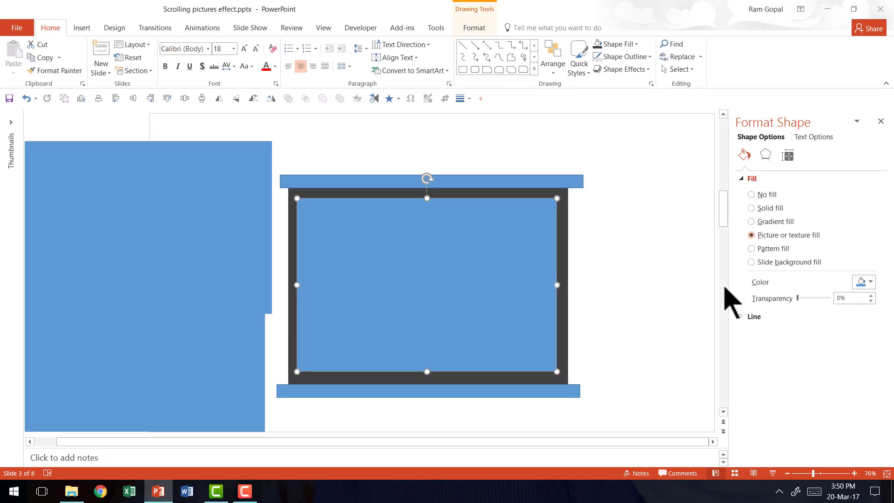
click(764, 294)
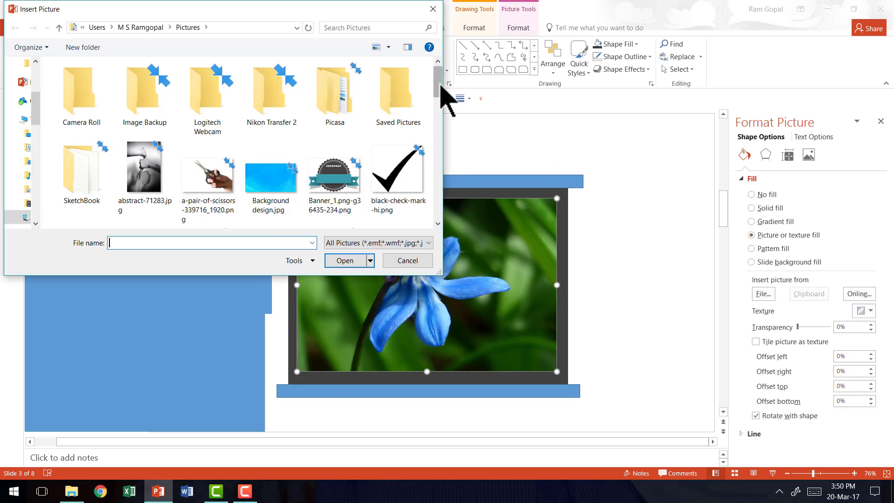
drag(439, 82, 440, 103)
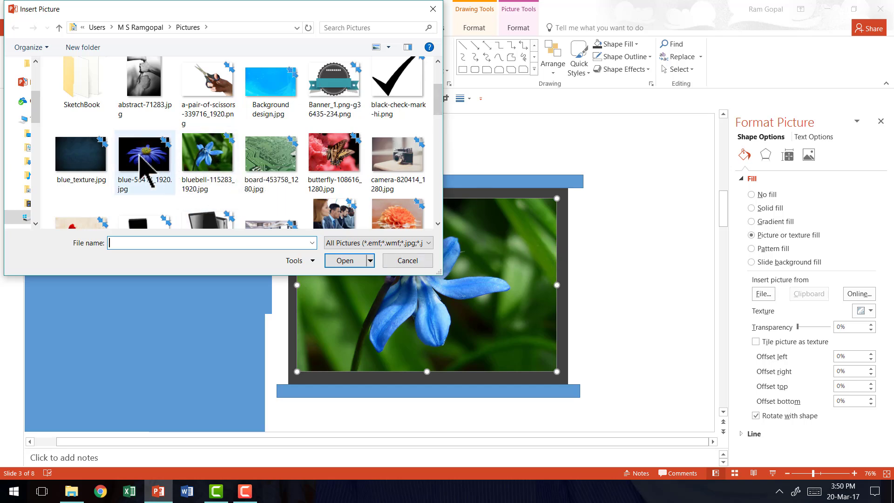
click(154, 156)
click(345, 260)
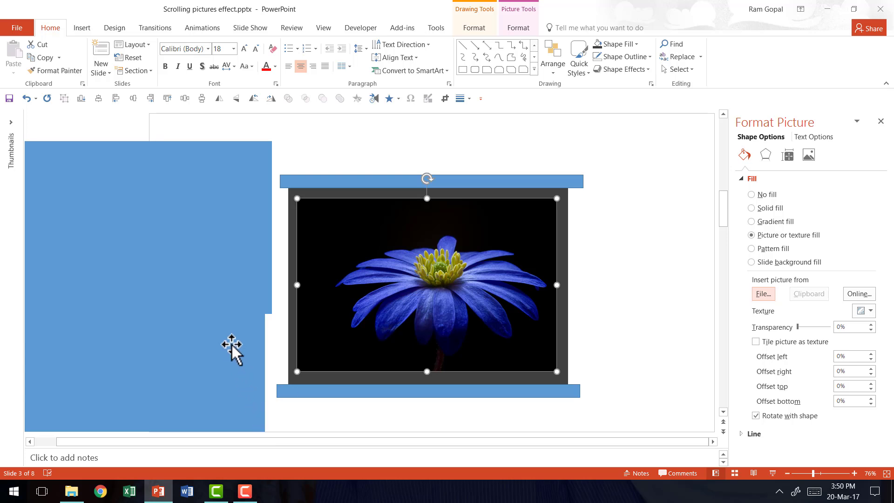
Step: Fill the upper left copy with the poppy picture cereals-100263_1920.jpg
click(235, 311)
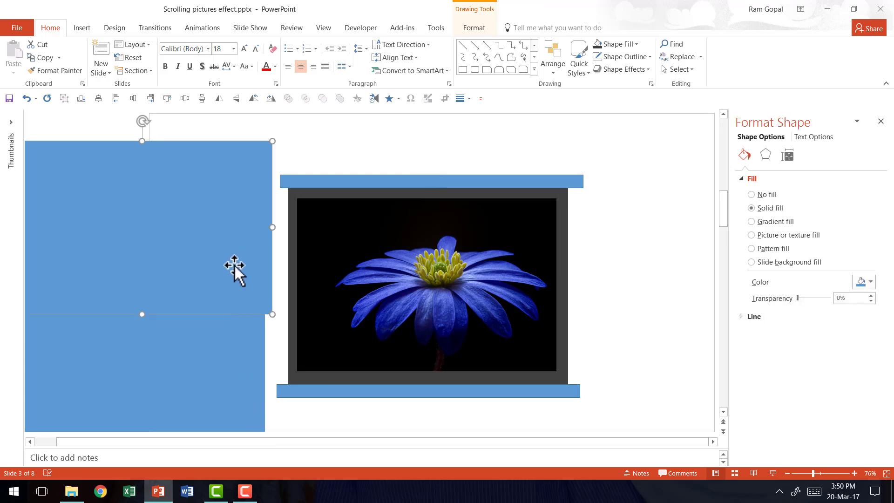
click(762, 235)
click(763, 294)
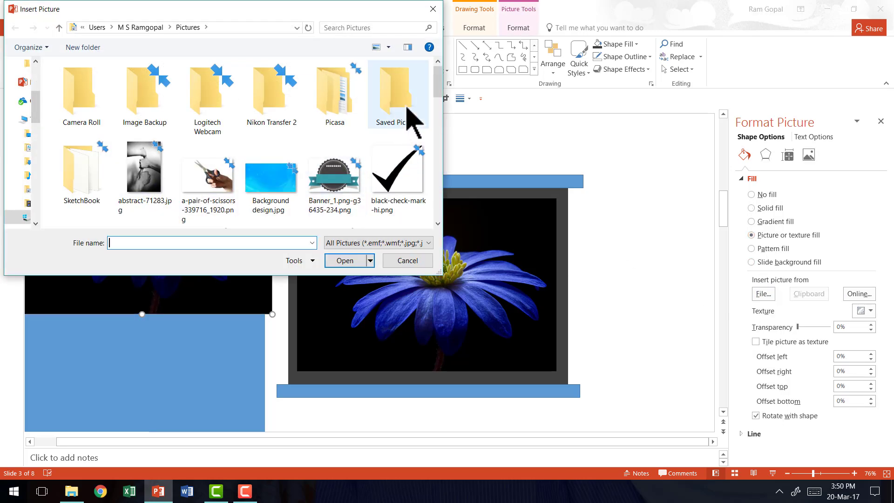
mouse_move(439, 96)
mouse_down()
mouse_move(438, 122)
mouse_move(440, 114)
mouse_up()
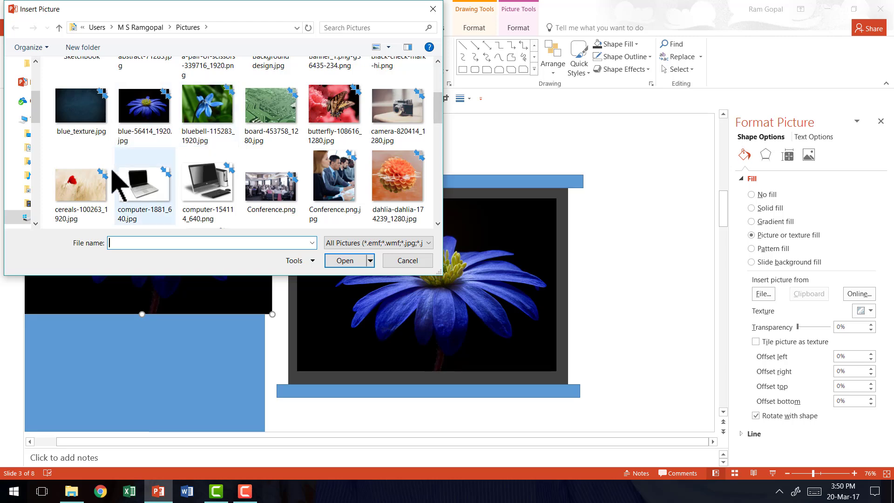
click(81, 198)
click(344, 261)
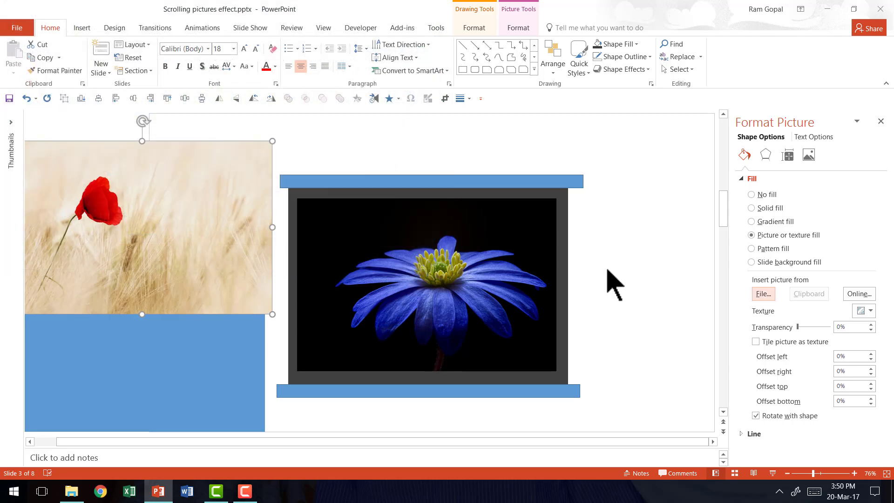
Step: Fill the lower left copy with the orange lily photo
click(193, 372)
click(771, 235)
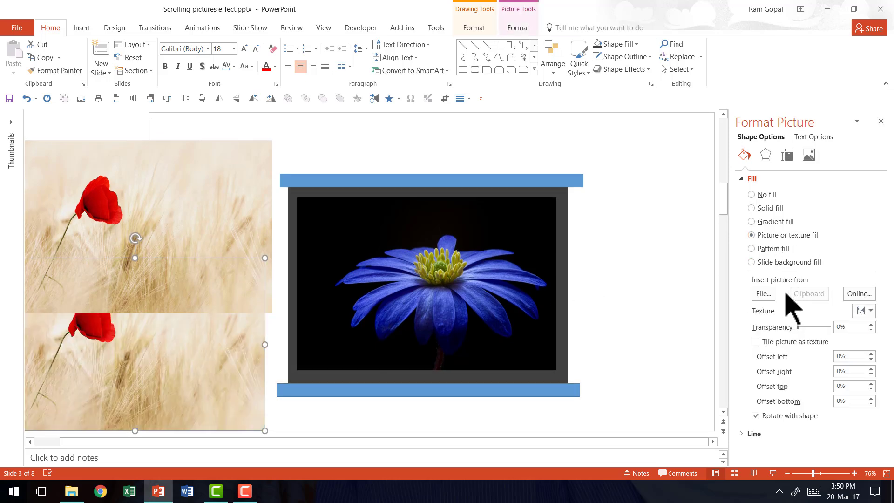
click(761, 294)
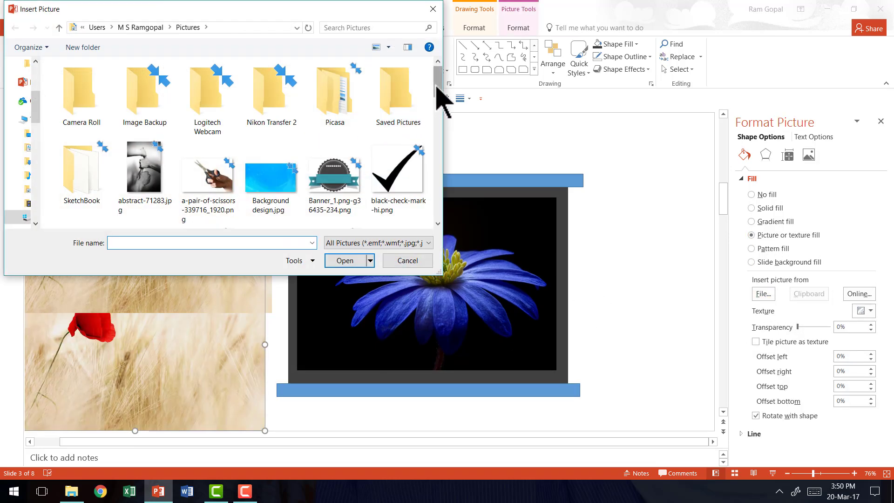
drag(437, 88, 438, 140)
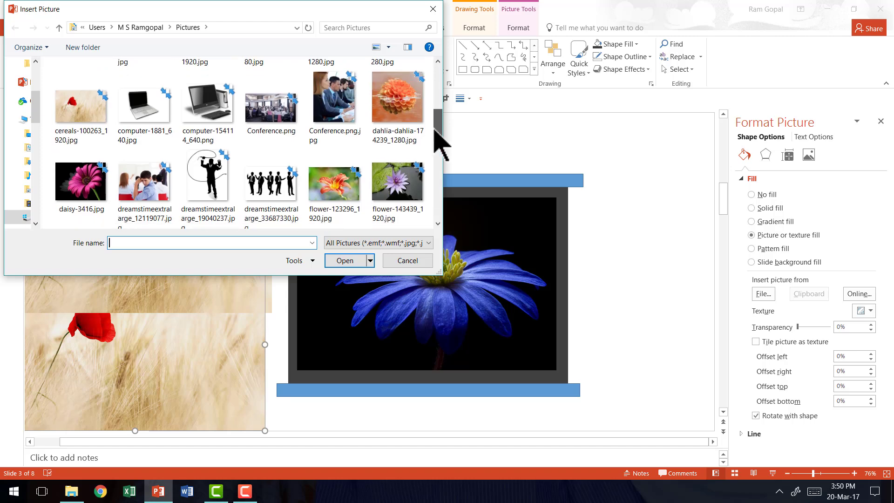
click(334, 196)
click(354, 261)
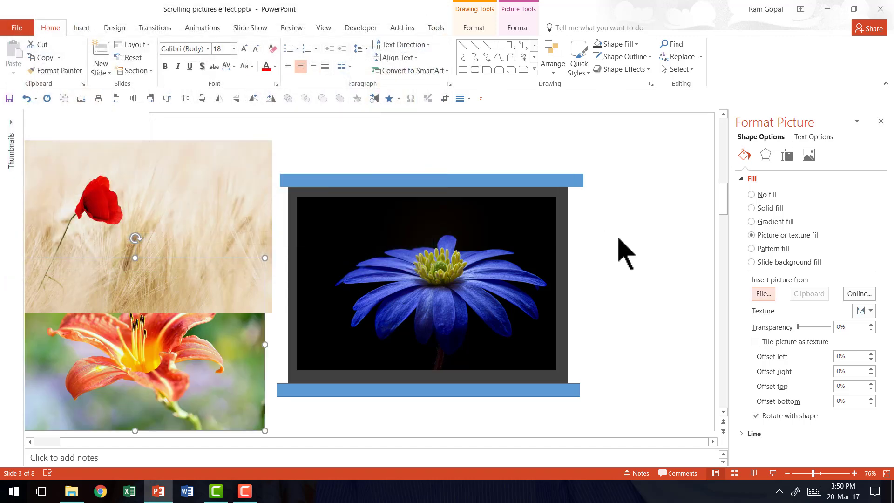
click(624, 251)
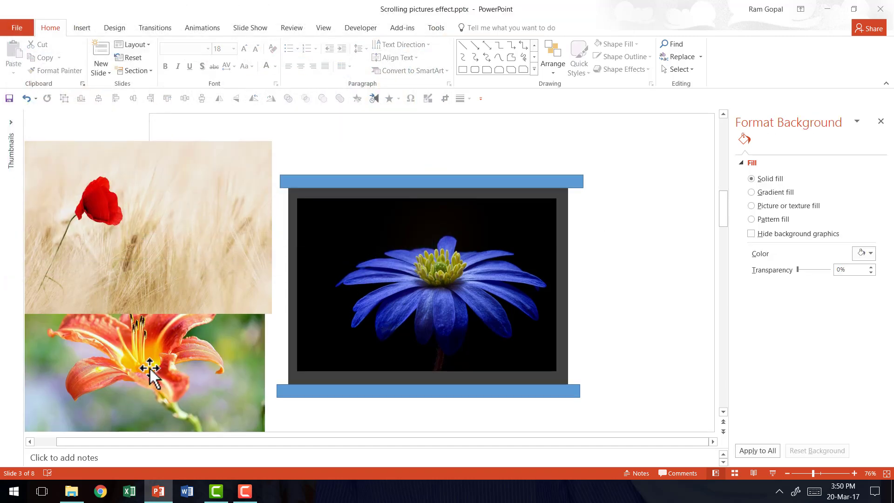
Step: Stack the lily and poppy pictures in the frame over the blue flower and close the pane
drag(149, 368, 443, 306)
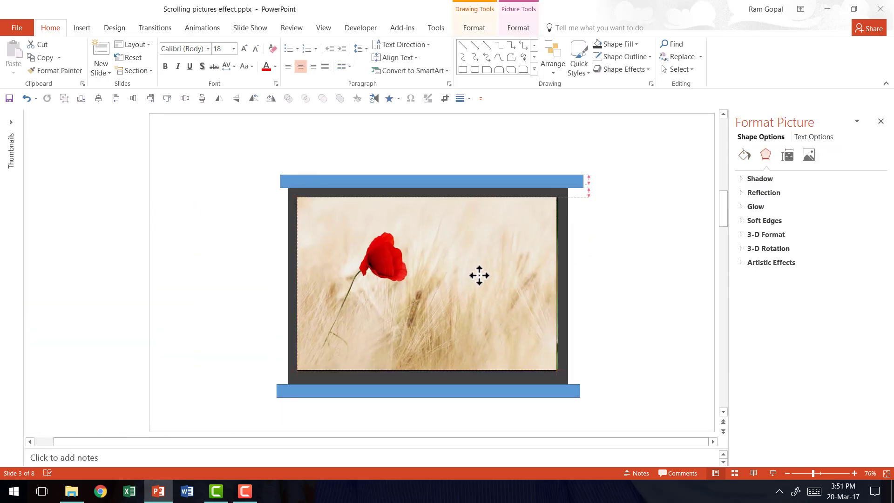
click(616, 272)
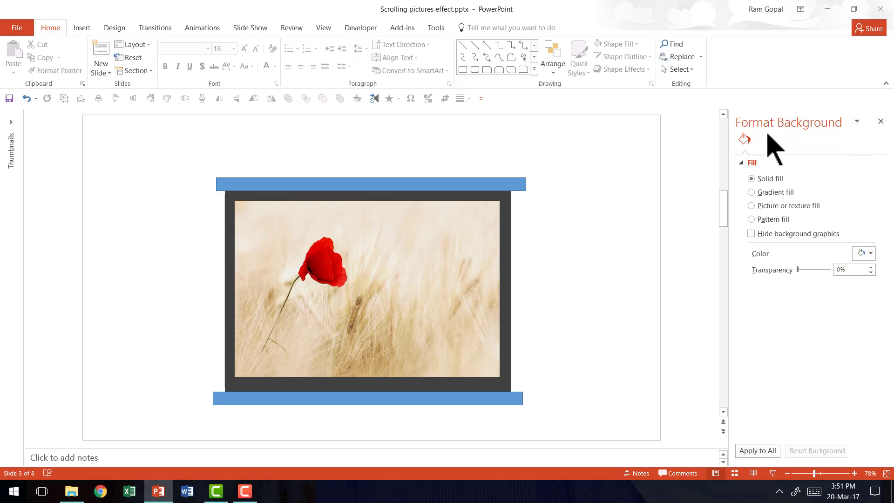
click(880, 123)
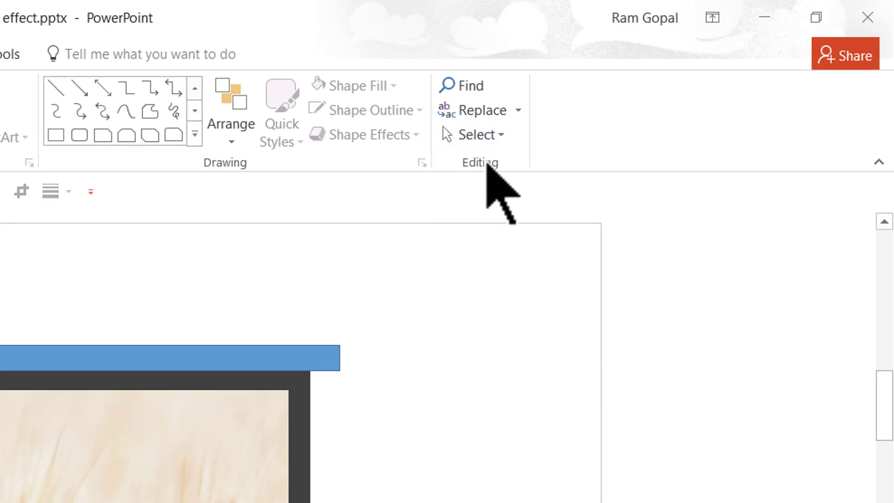
Step: In the Selection Pane, rename the poppy picture Rectangle 18 to A and hide it
click(495, 137)
click(508, 219)
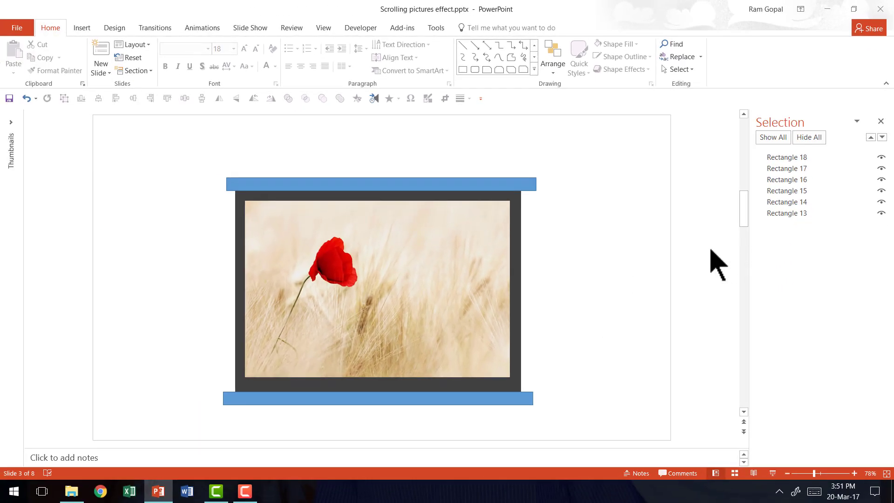
click(432, 297)
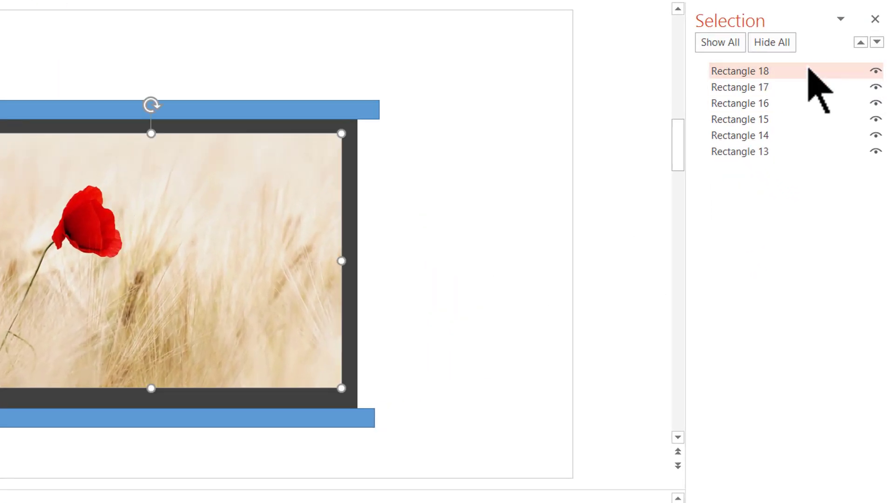
double_click(796, 71)
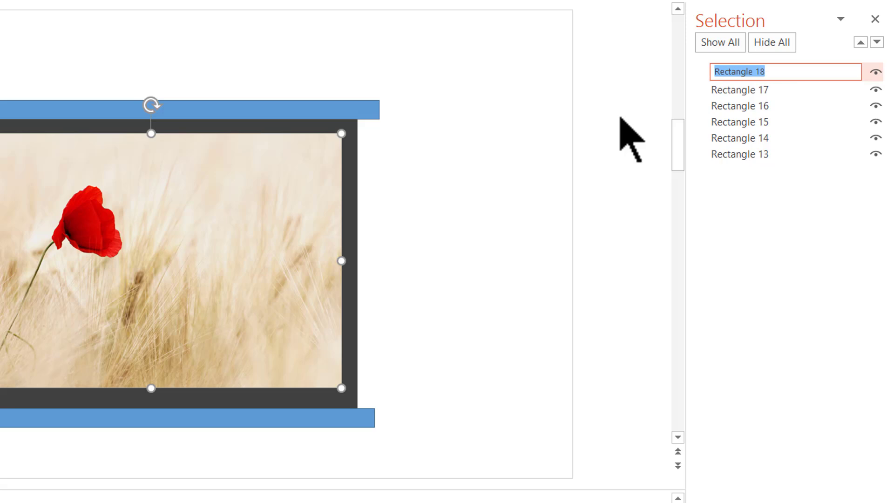
text(A)
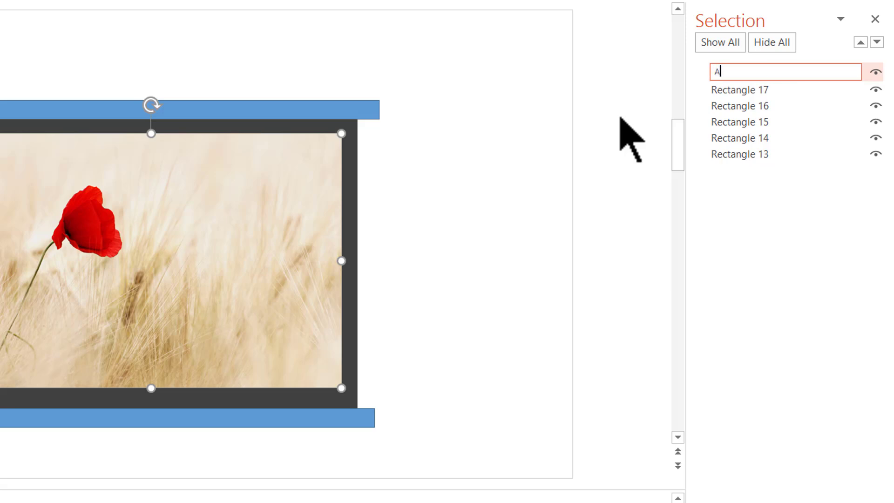
click(876, 72)
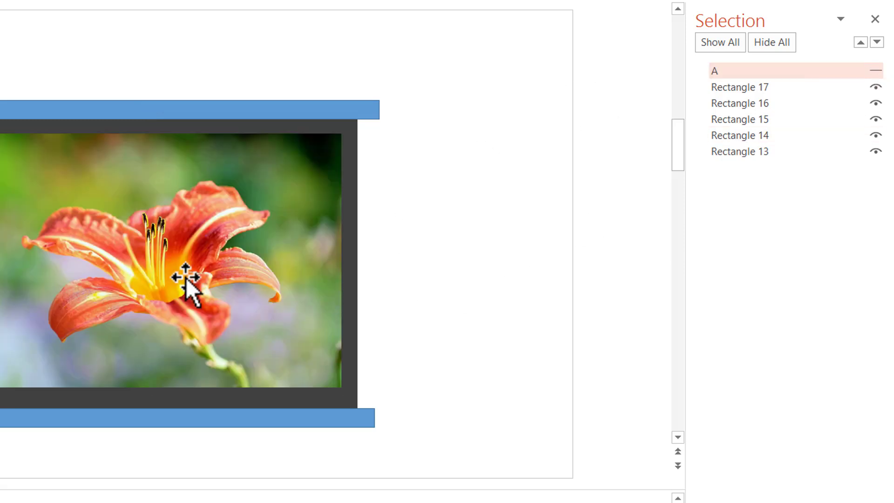
Step: Rename the lily picture Rectangle 17 to B and hide it
click(178, 284)
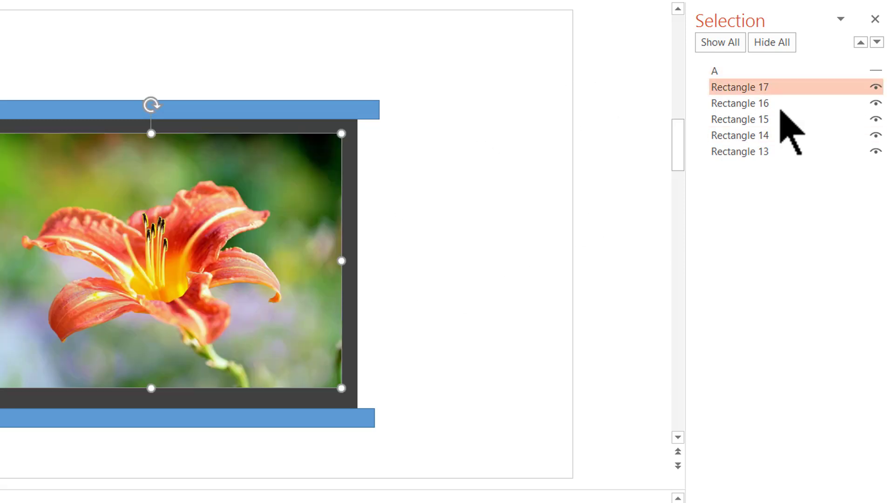
click(783, 87)
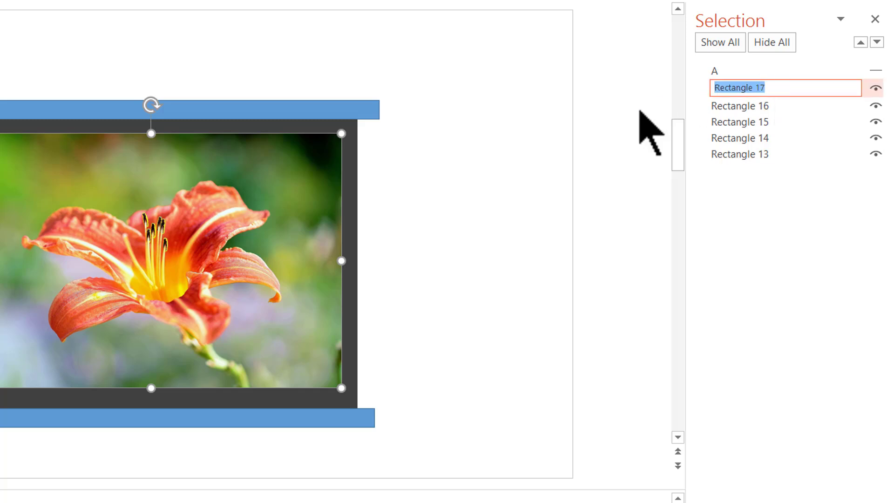
text(B)
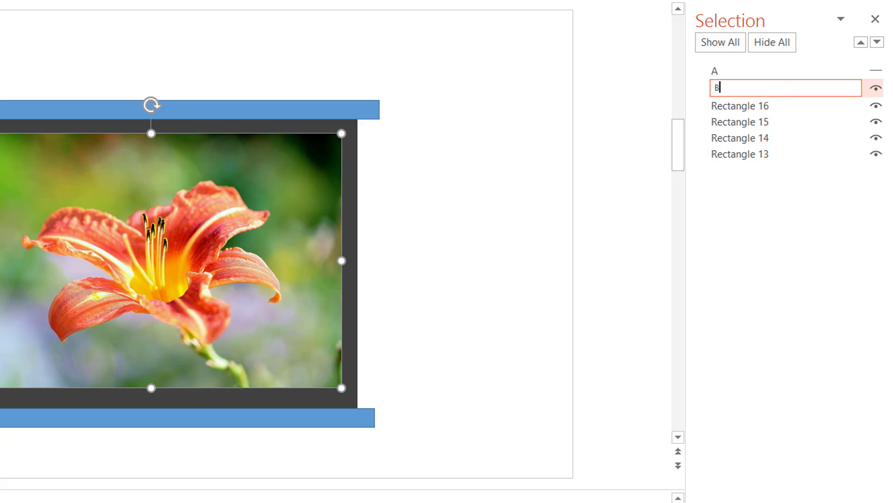
click(876, 88)
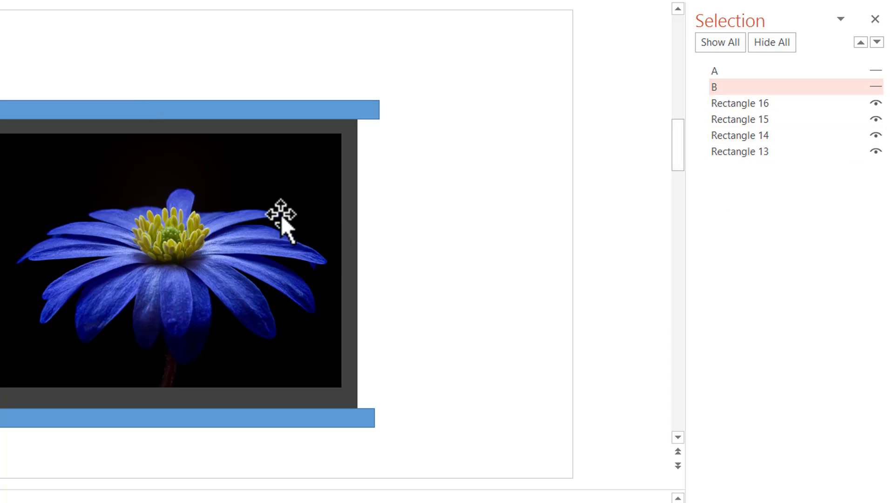
Step: Rename the blue flower Rectangle 16 to C and show all pictures again
click(281, 218)
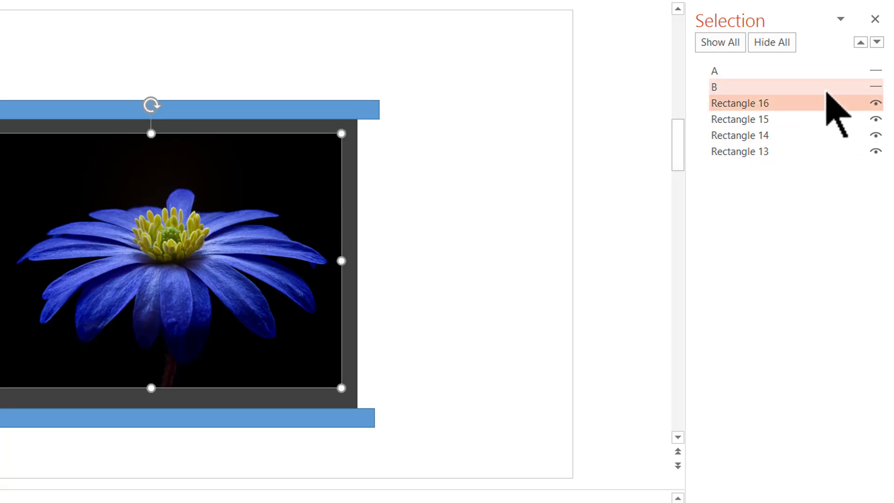
click(786, 102)
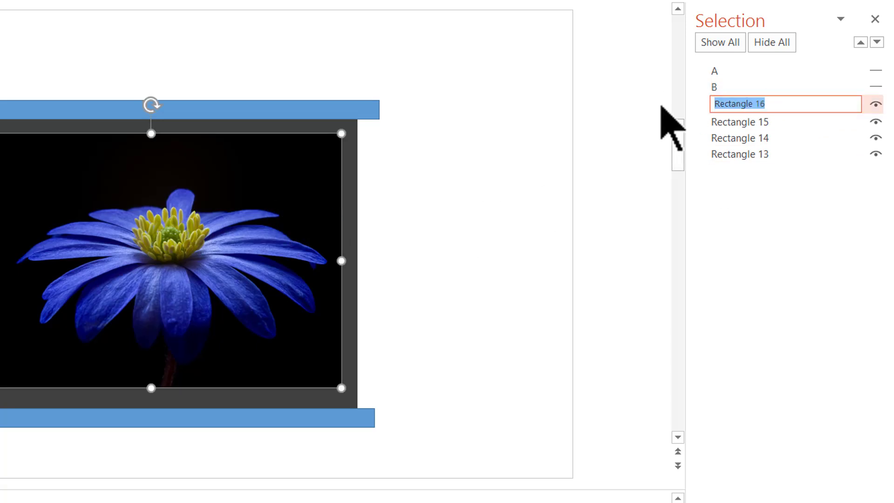
text(C)
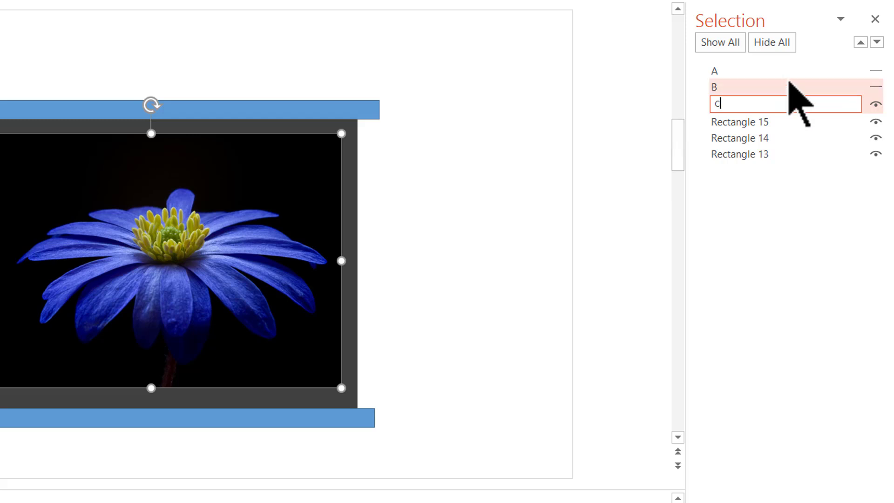
click(723, 42)
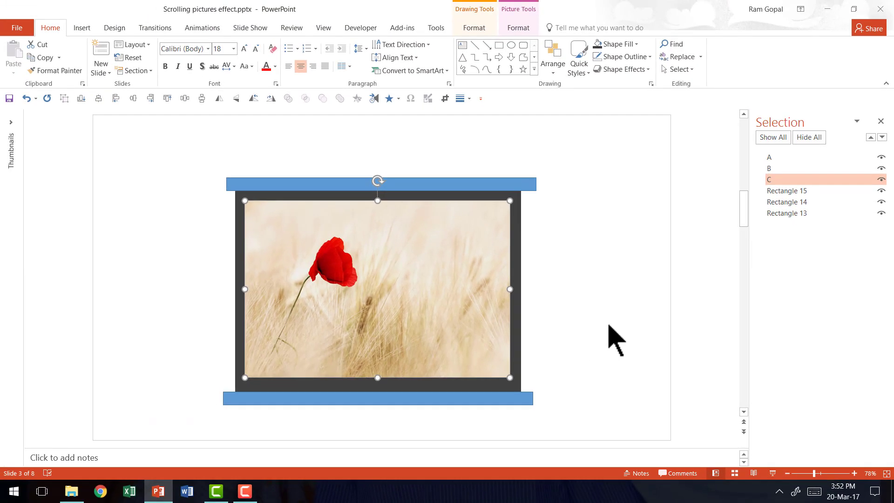
click(643, 289)
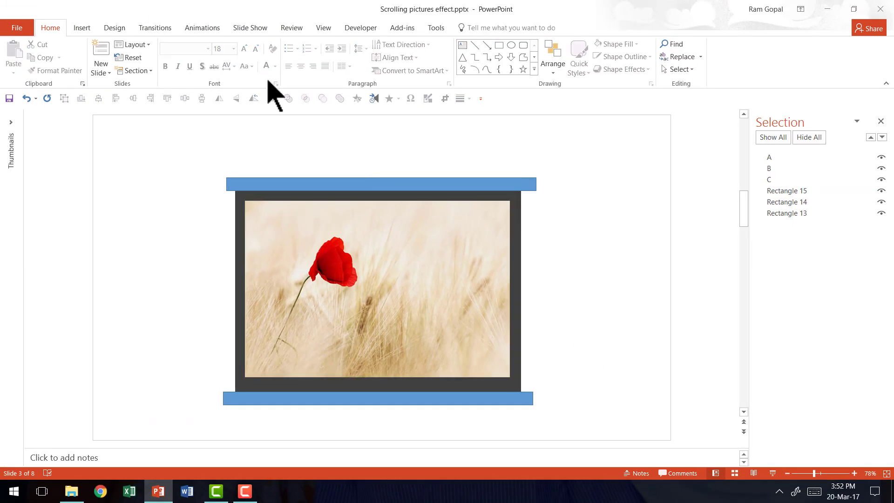
Step: With the Animation Pane open, give poppy picture A a Peek Out exit effect
click(204, 29)
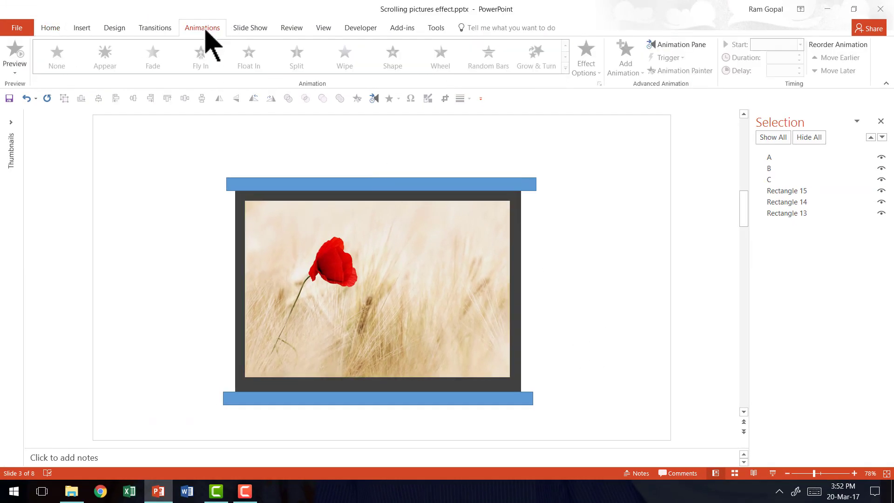
click(680, 45)
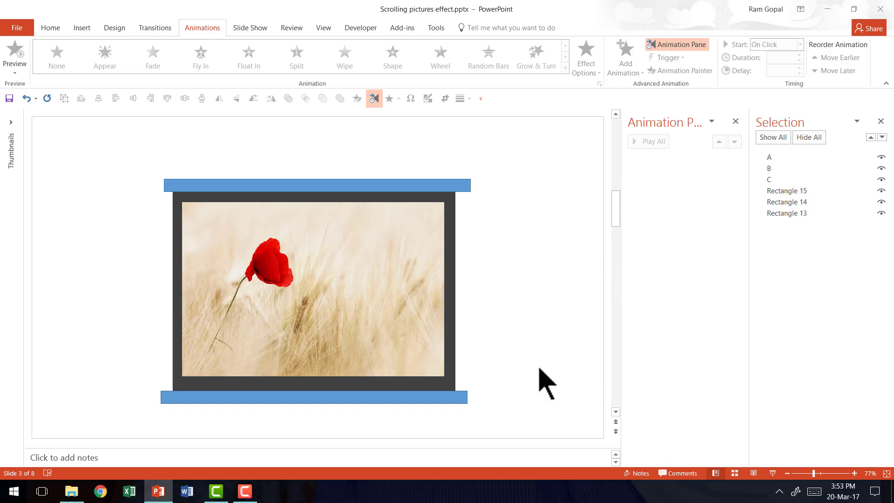
click(329, 235)
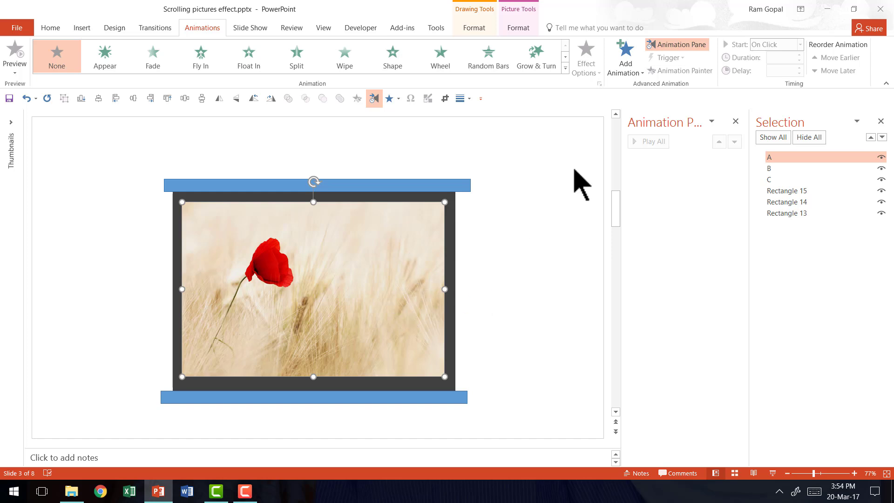
click(565, 68)
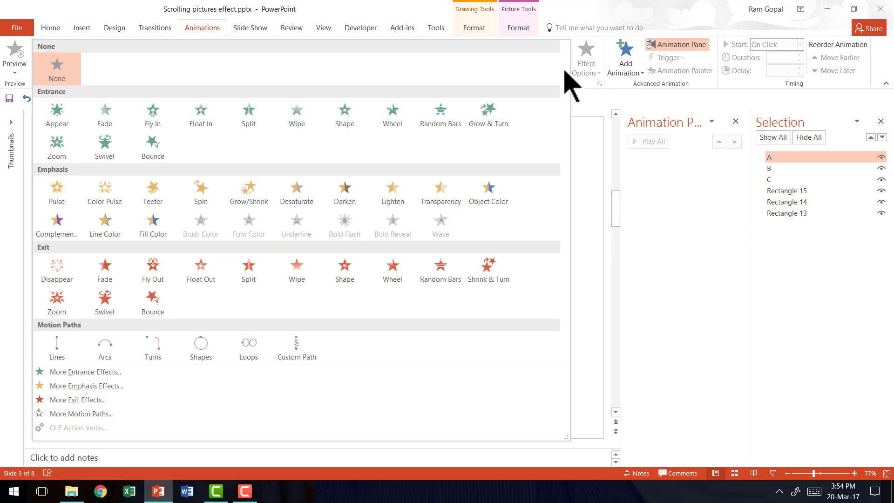
click(80, 401)
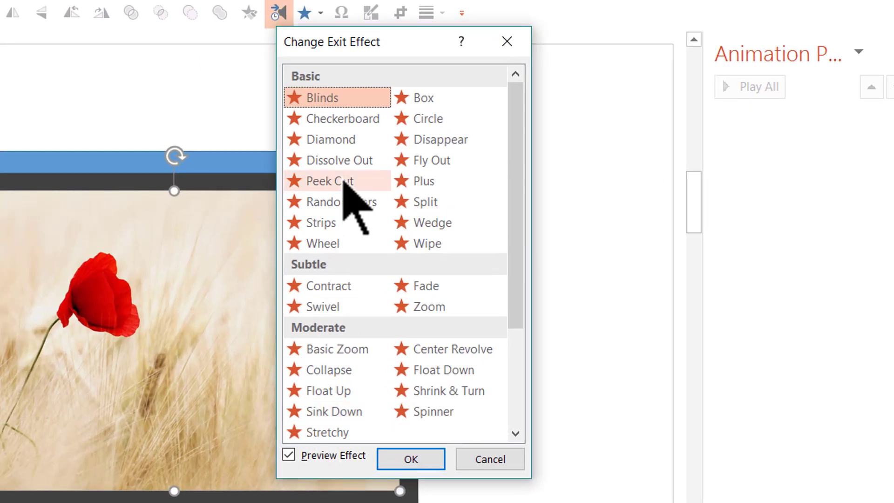
click(343, 182)
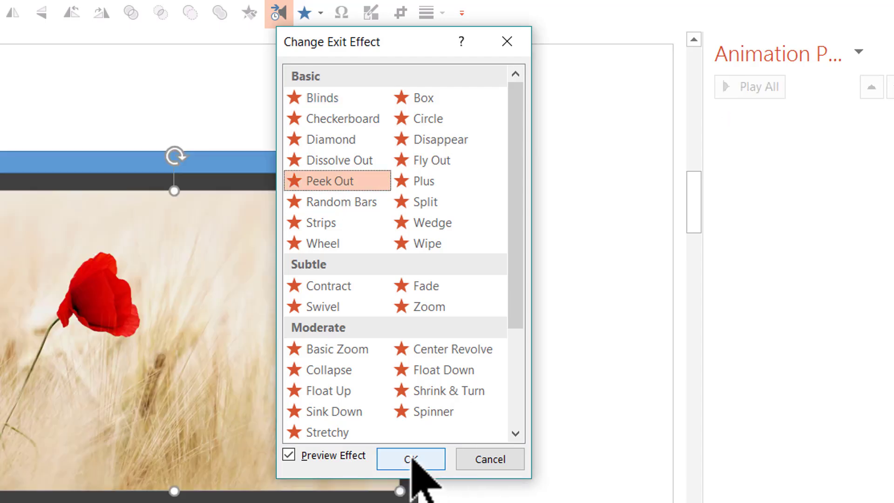
click(412, 461)
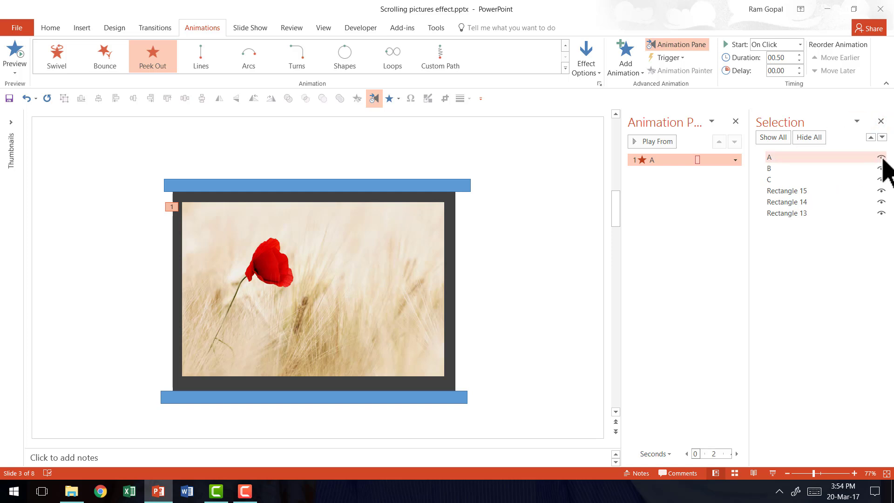
Step: Hide picture A and give lily picture B a Peek In entrance effect
click(881, 158)
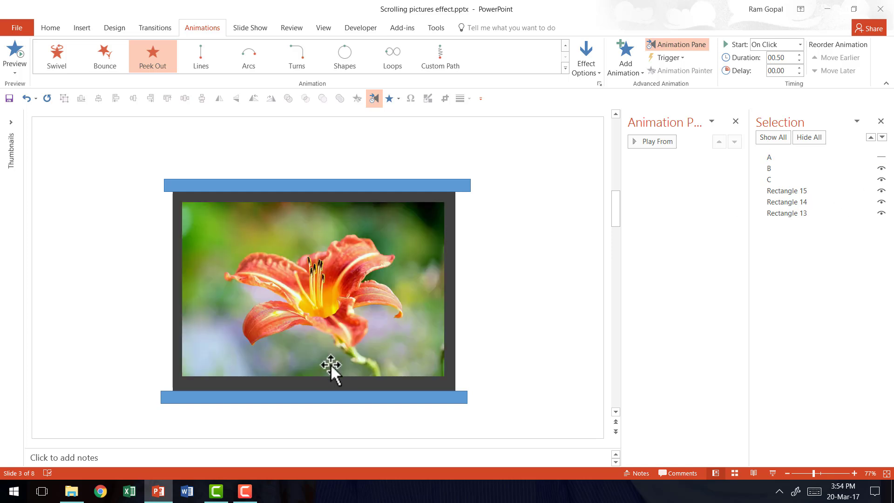
click(352, 283)
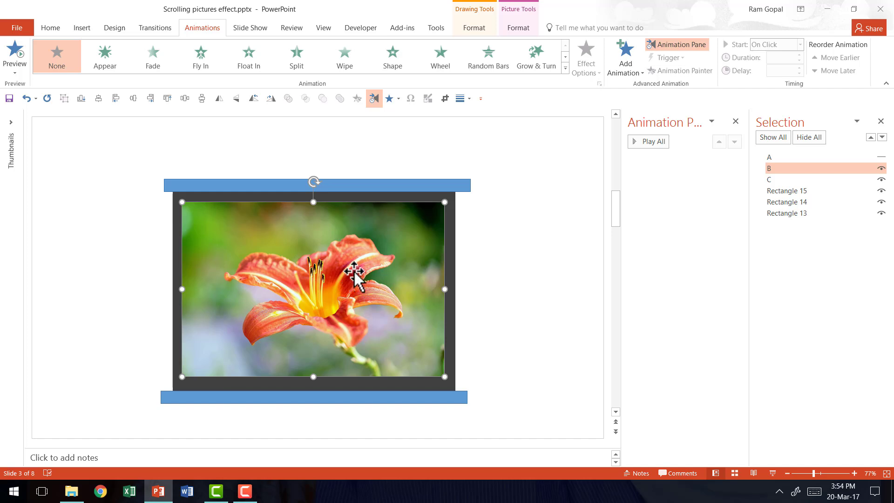
click(565, 69)
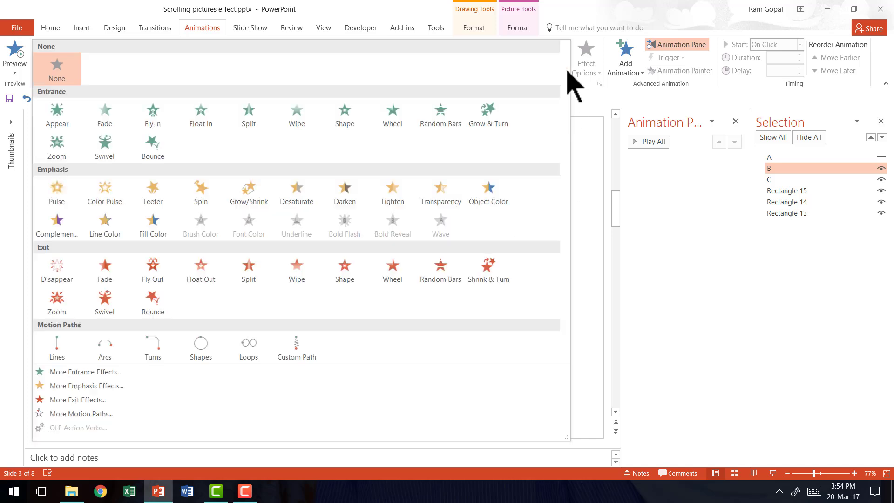
click(93, 372)
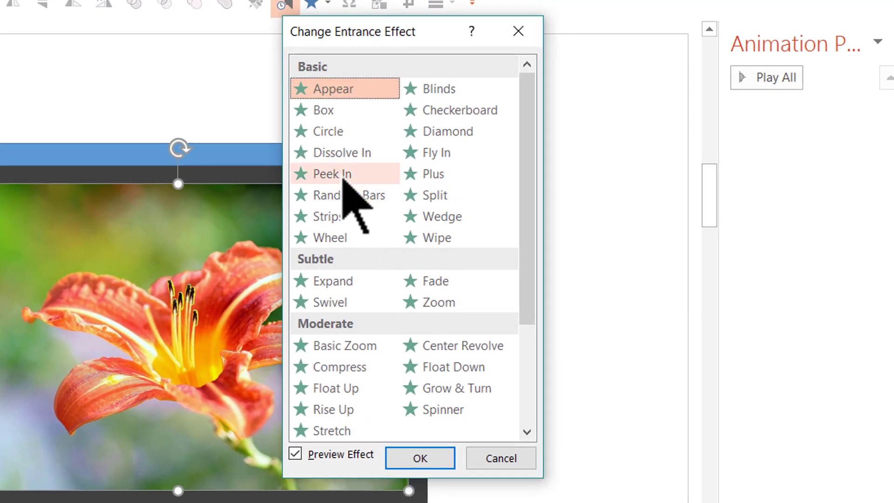
click(344, 178)
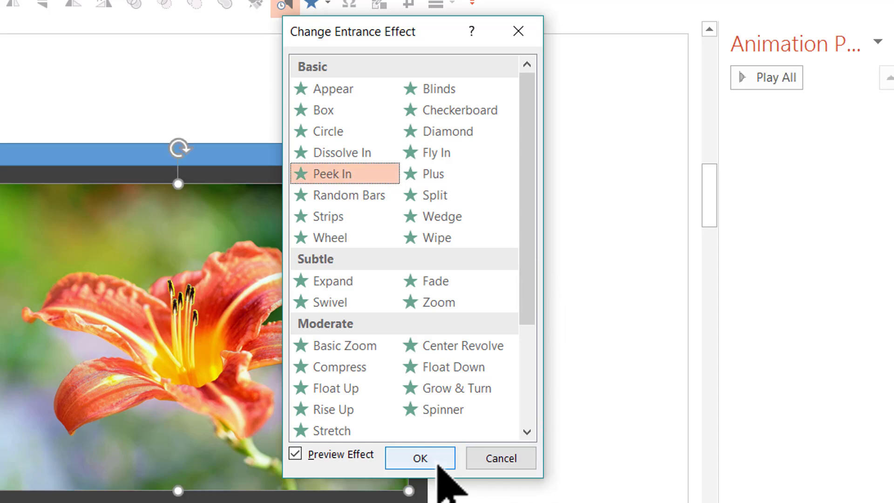
click(426, 461)
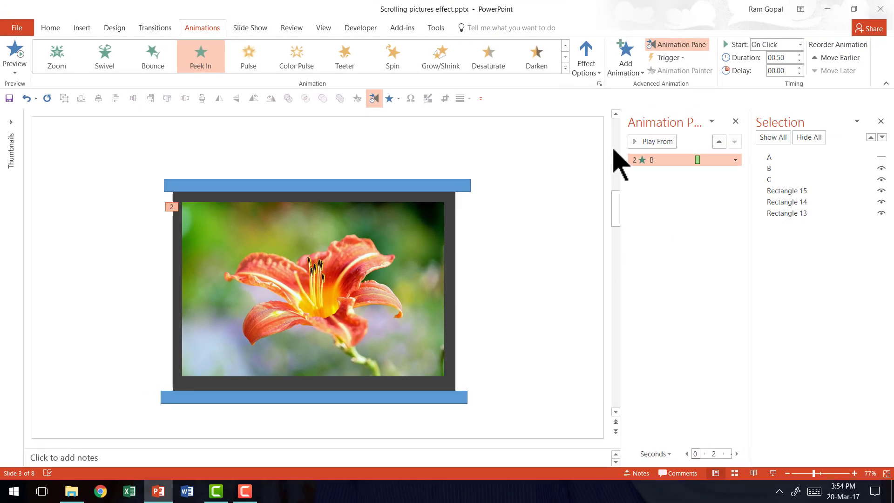
Step: Set B's Peek In direction to From Top and show all pictures again
click(588, 70)
click(616, 177)
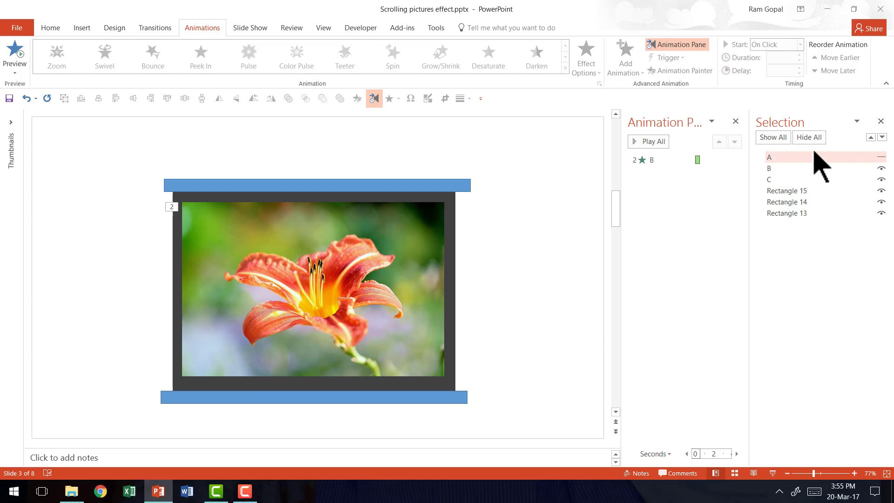
click(771, 137)
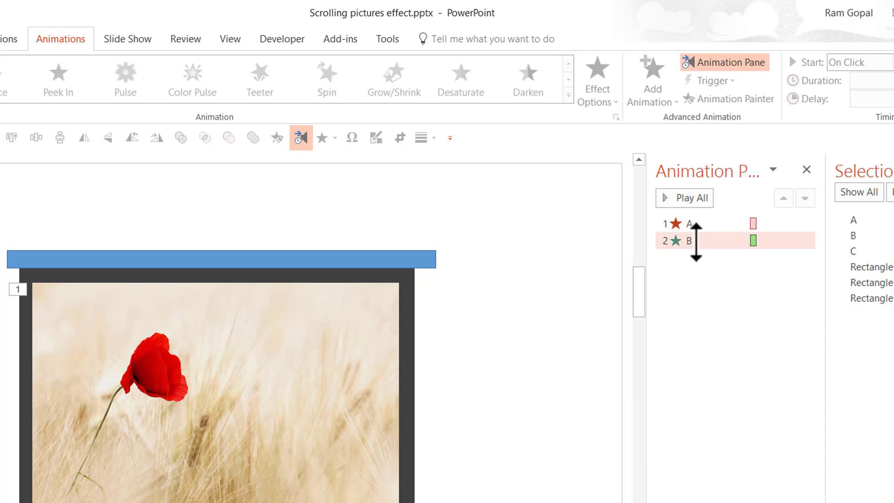
Step: Set picture B's Peek In entrance to start With Previous
click(694, 241)
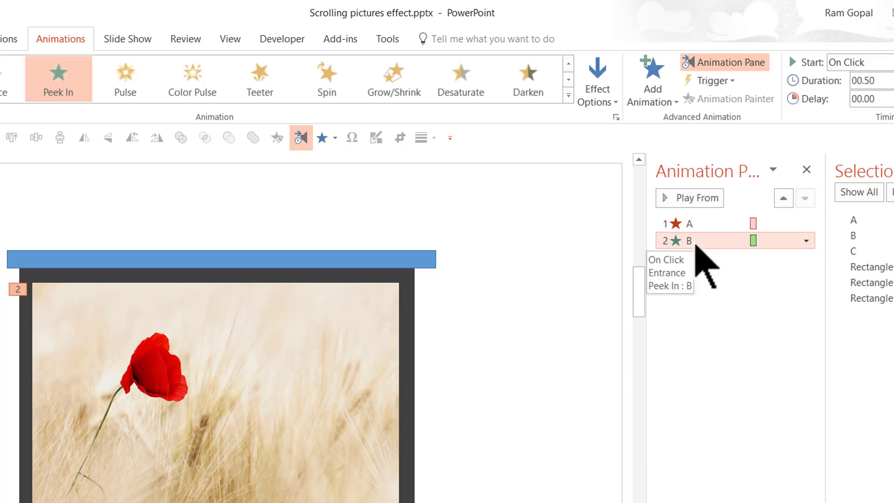
click(859, 62)
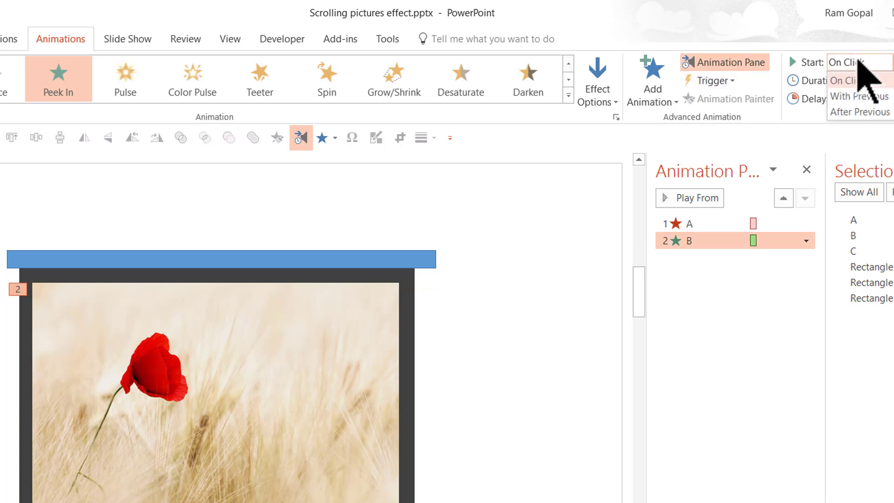
click(857, 95)
click(534, 355)
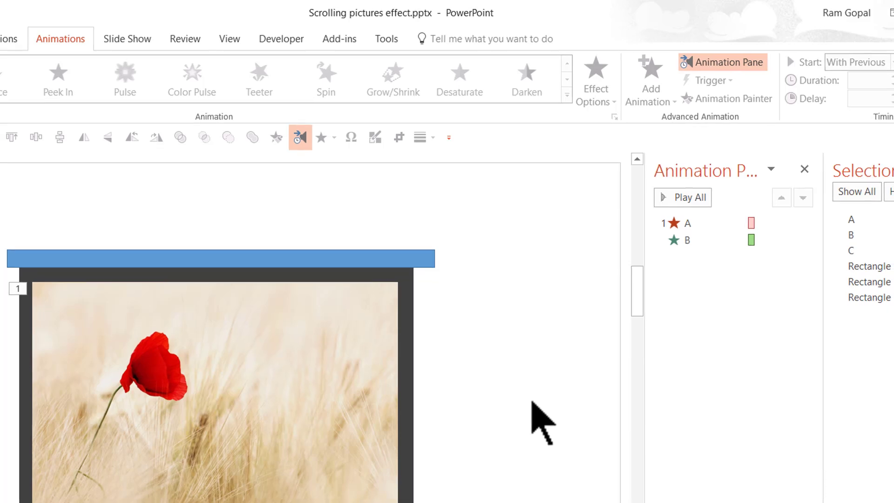
Step: Hide picture A and give picture B a Peek Out exit effect
click(328, 368)
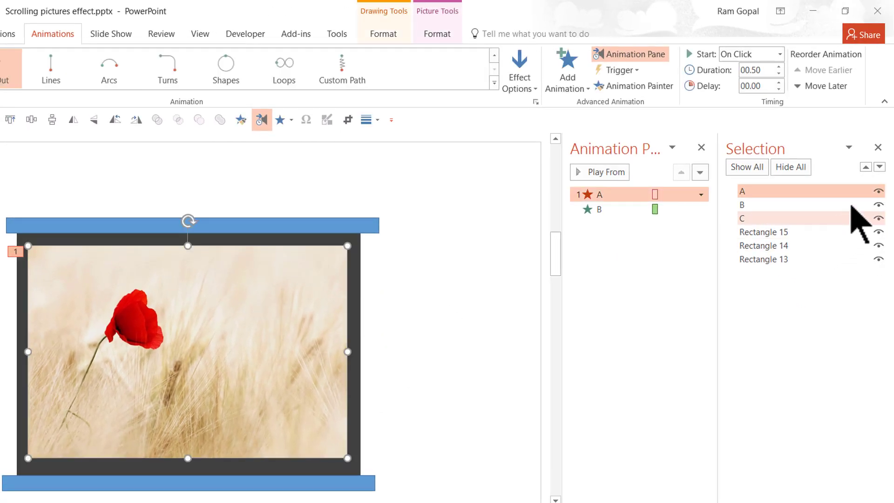
click(878, 191)
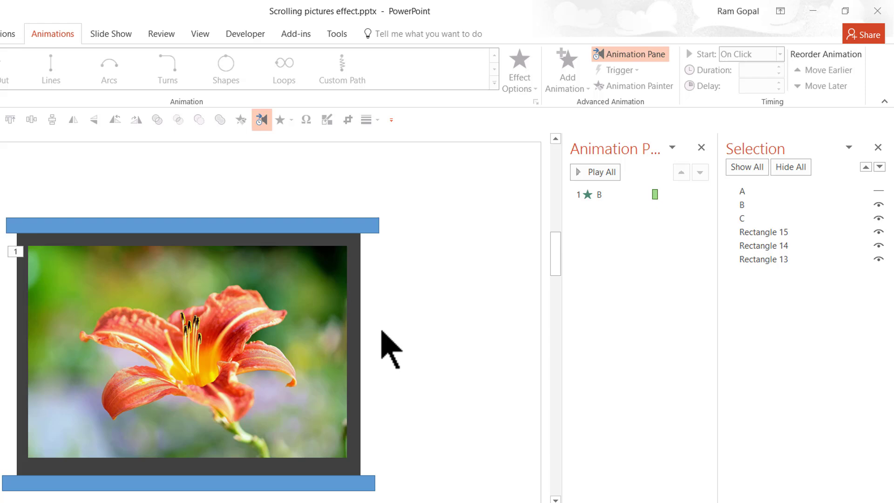
click(282, 313)
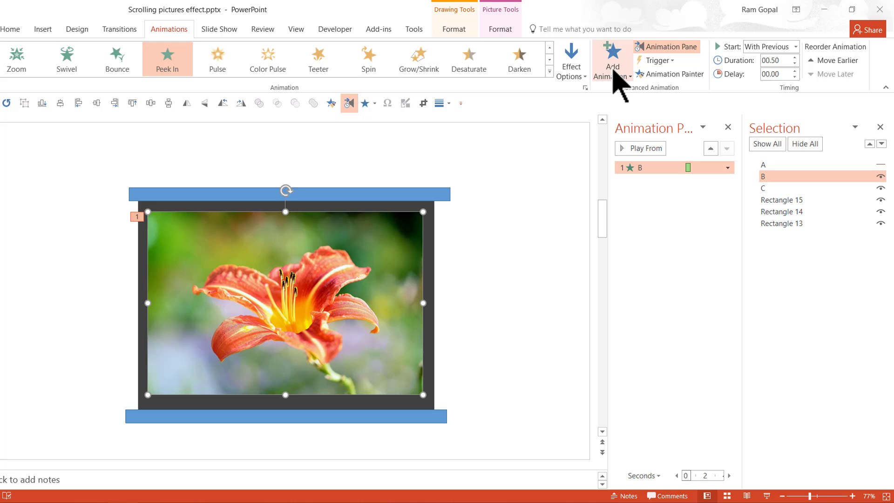
click(569, 84)
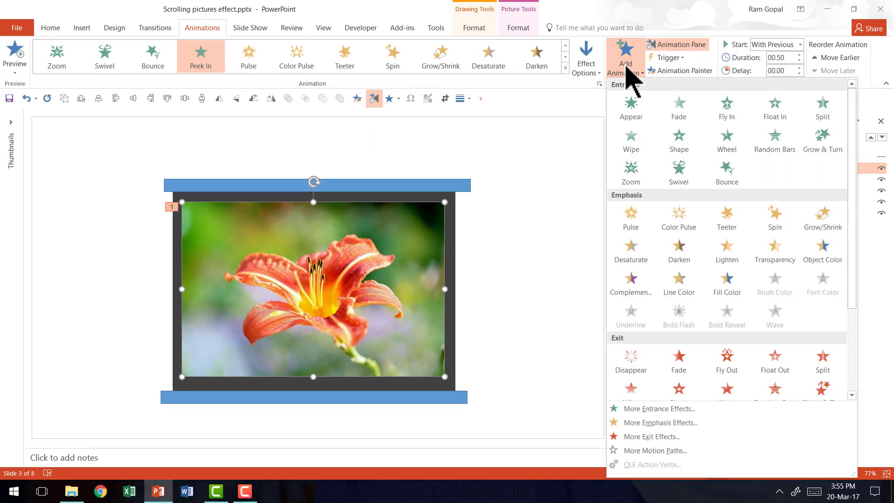
click(659, 436)
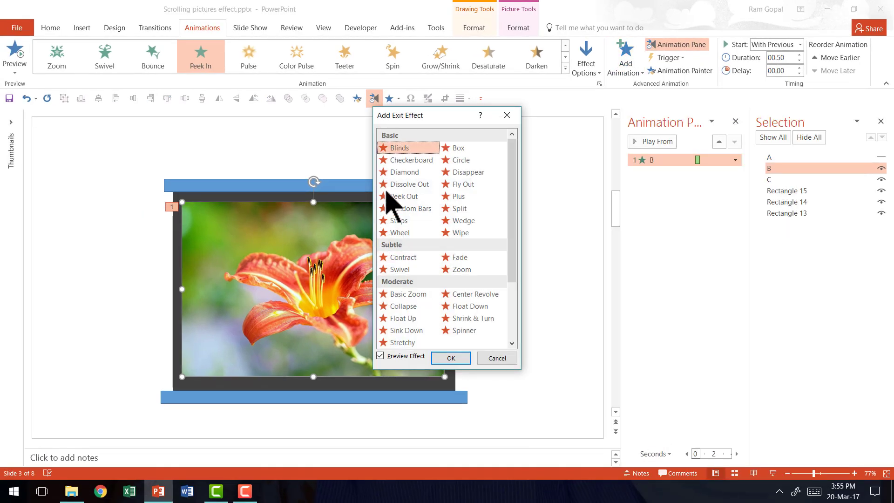
click(402, 196)
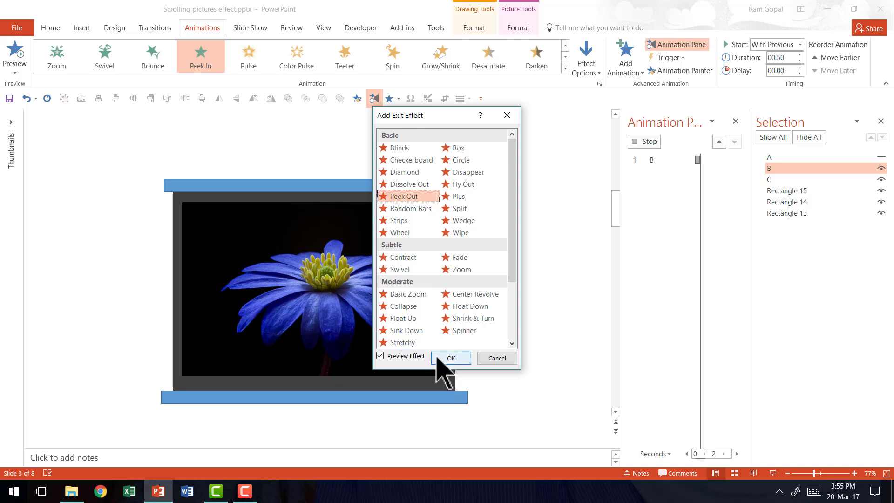
click(451, 358)
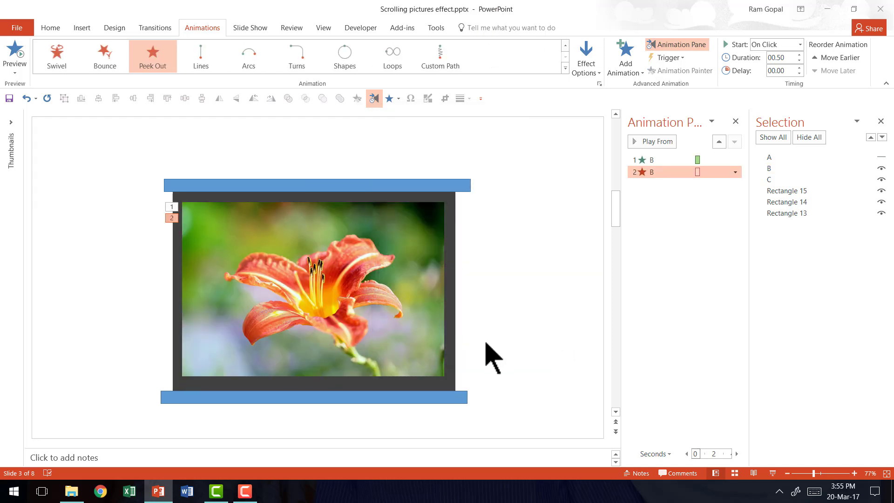
Step: Hide picture B, give picture C a Peek In entrance from the top, then show all pictures
click(431, 252)
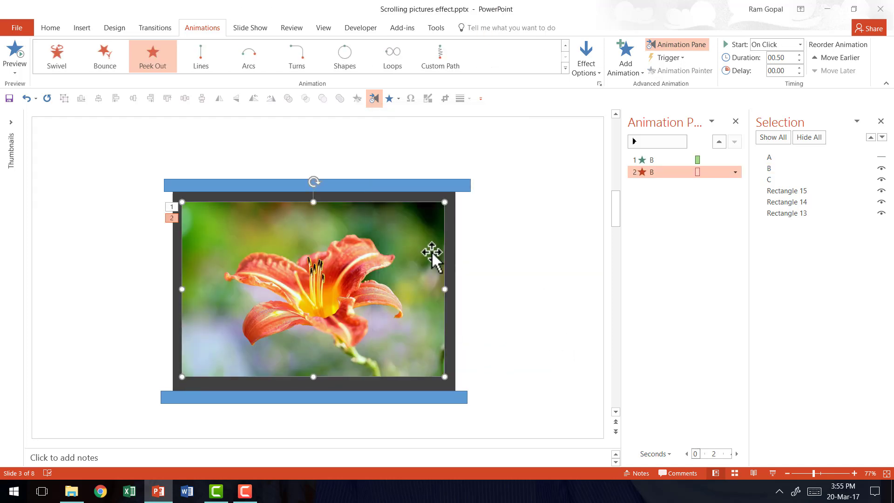
click(881, 169)
click(390, 248)
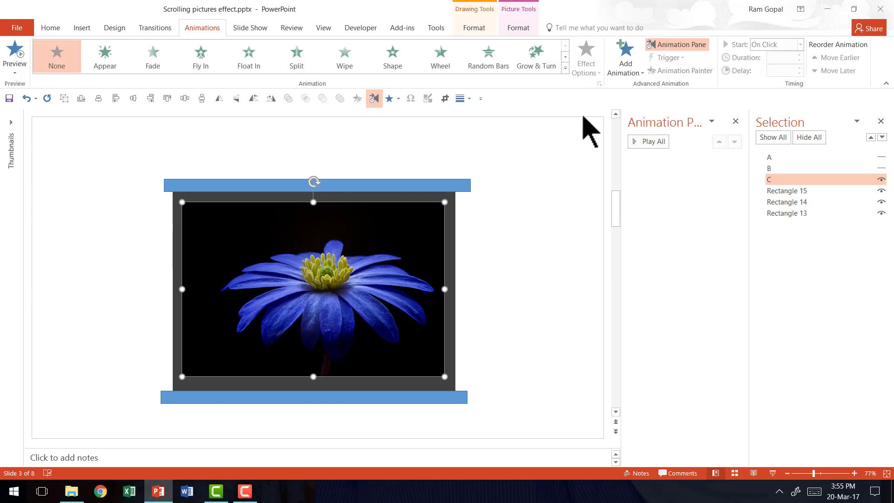
click(565, 69)
click(100, 372)
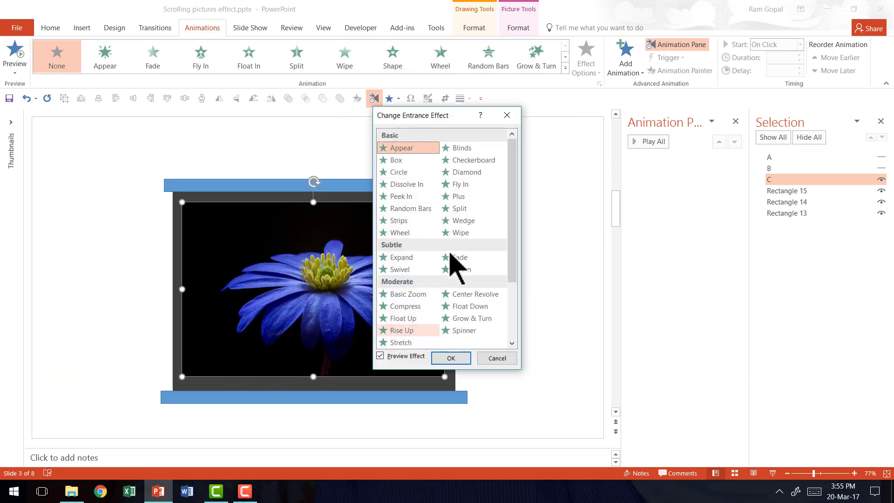
click(404, 196)
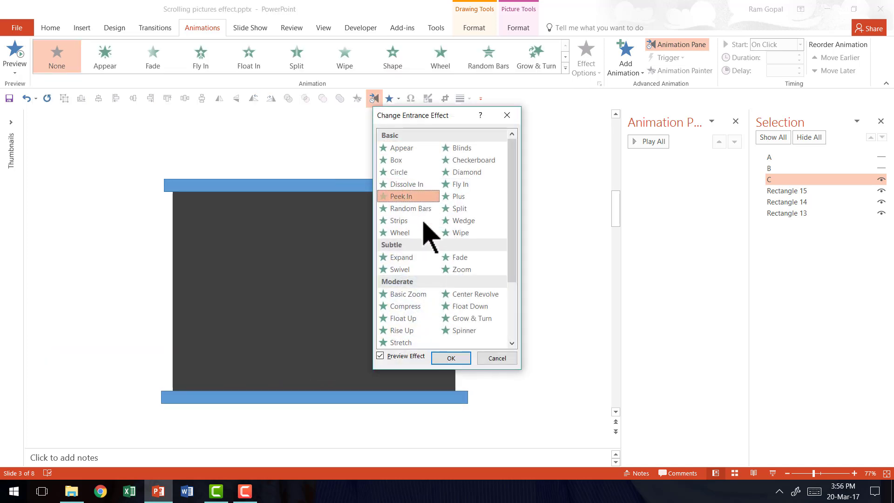
click(456, 361)
click(588, 73)
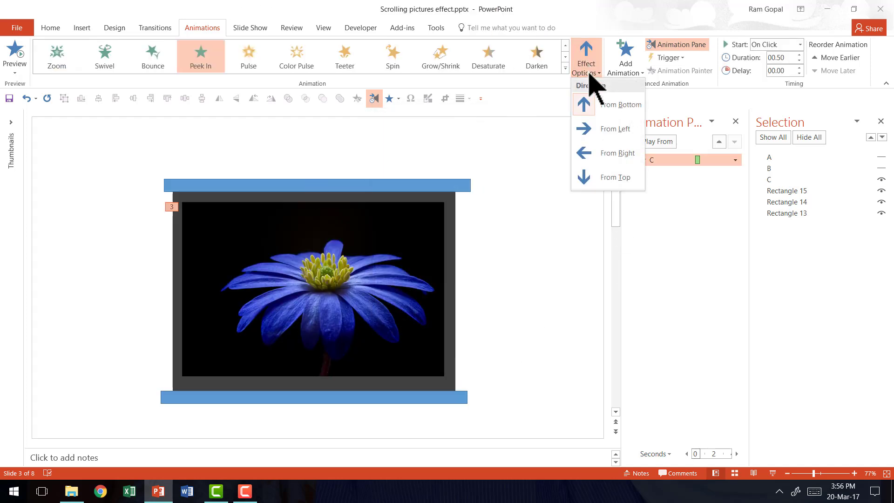
click(606, 178)
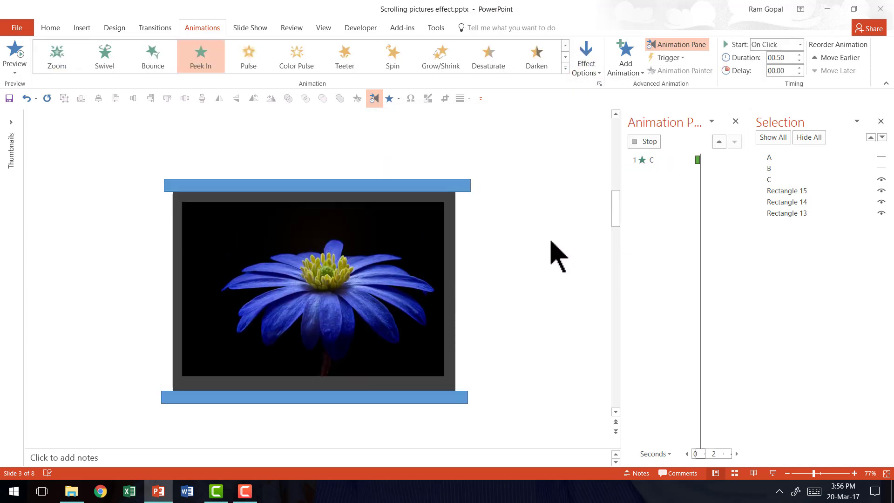
click(769, 137)
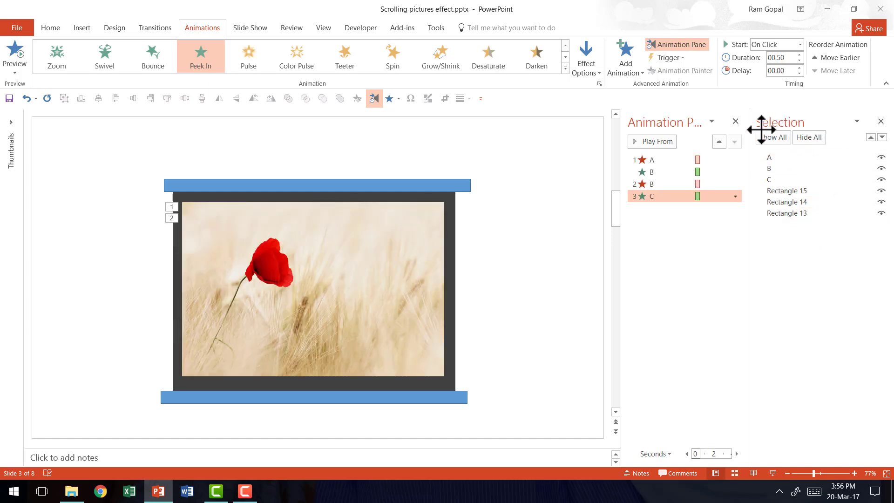
Step: Close the Selection pane and set picture C's Peek In entrance to start With Previous
click(881, 122)
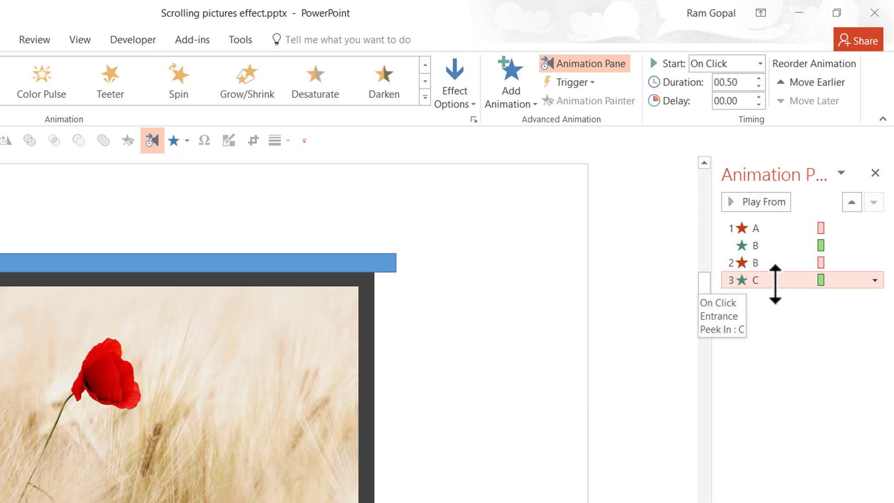
click(723, 64)
click(726, 97)
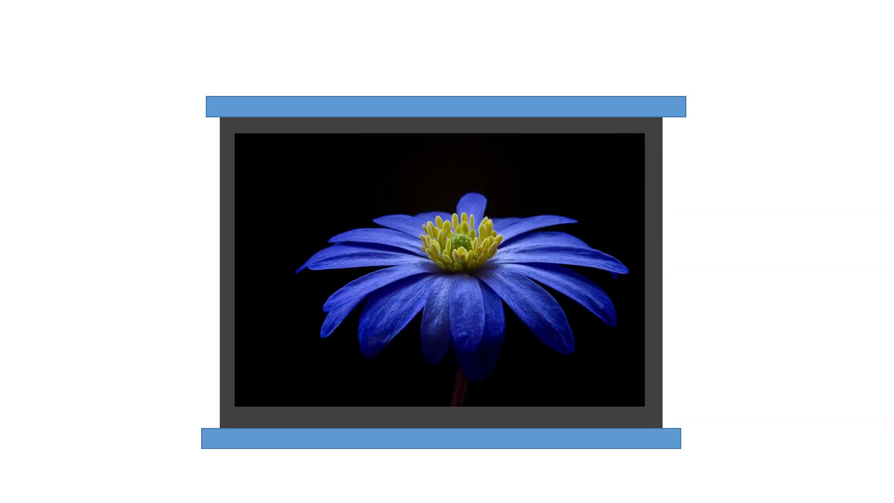
key(Escape)
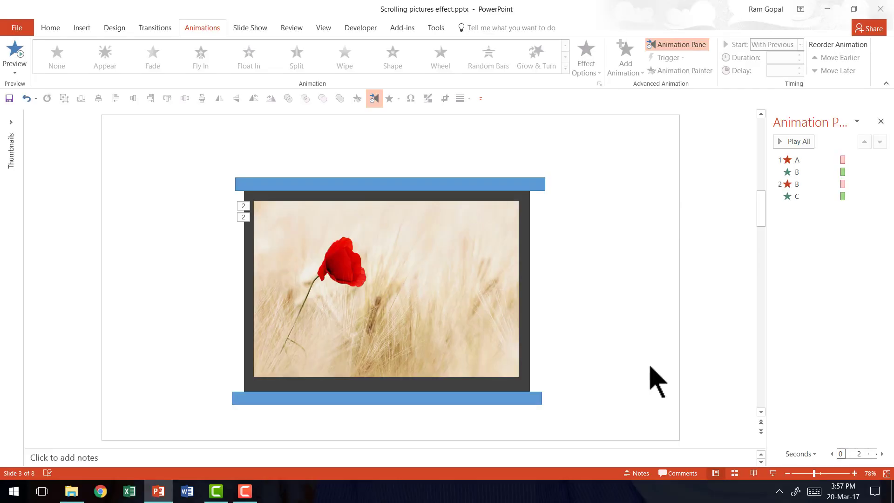